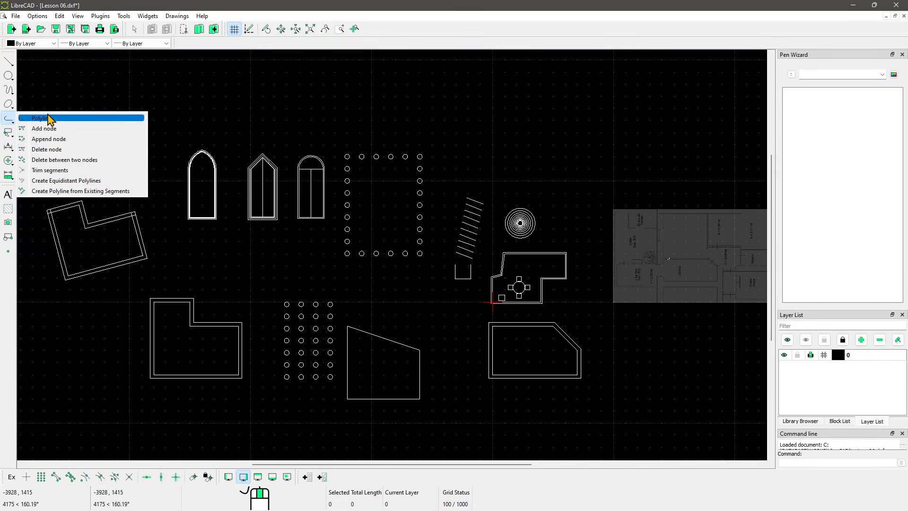
Show the Polyline toolbar in the workspace.
{"action": "right_click", "coordinate": [404, 35]}
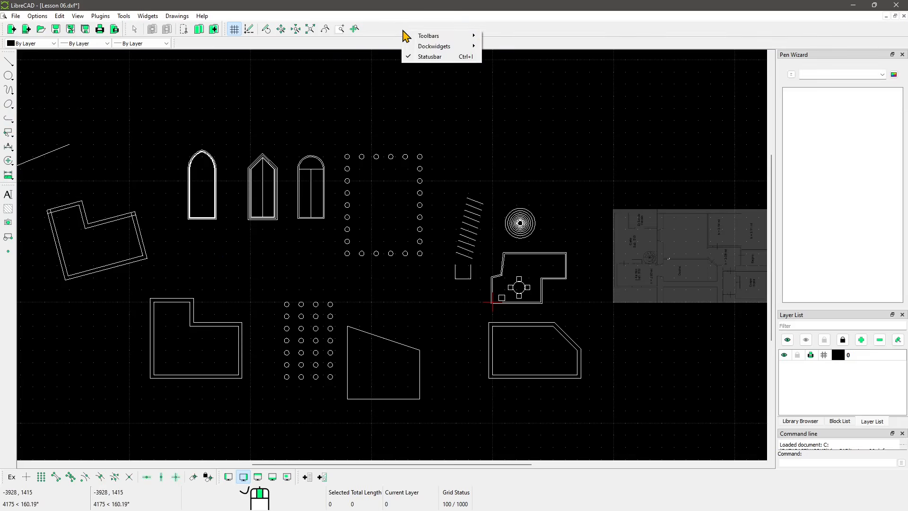
{"action": "mouse_move", "coordinate": [418, 37]}
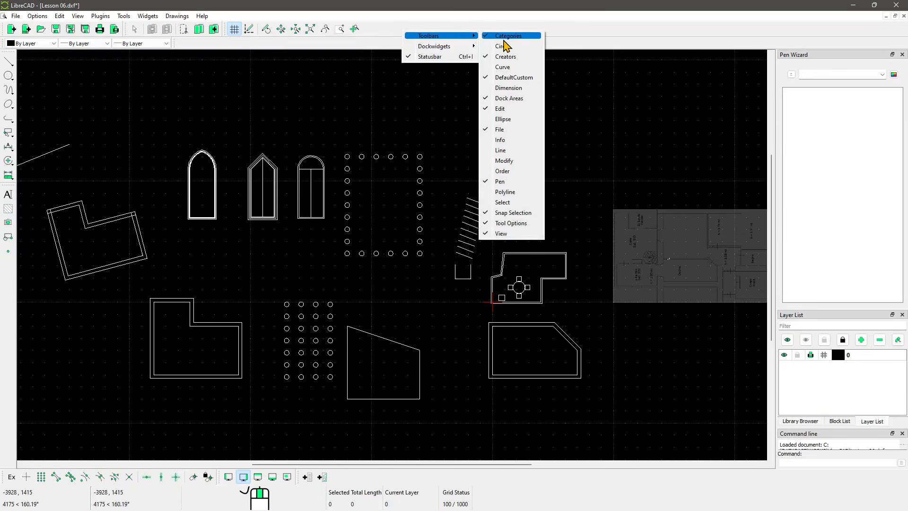
{"action": "left_click", "coordinate": [501, 193]}
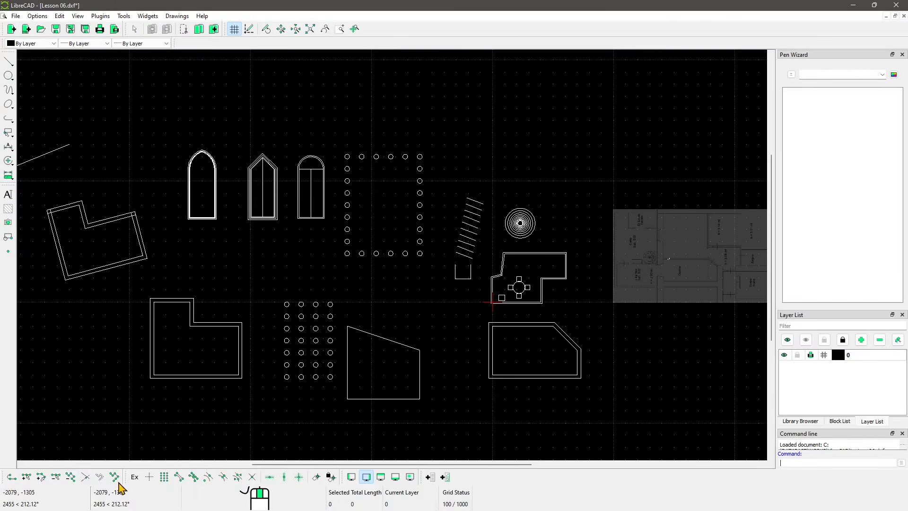
Show the Select toolbar and dock it directly after the View toolbar.
{"action": "right_click", "coordinate": [391, 30]}
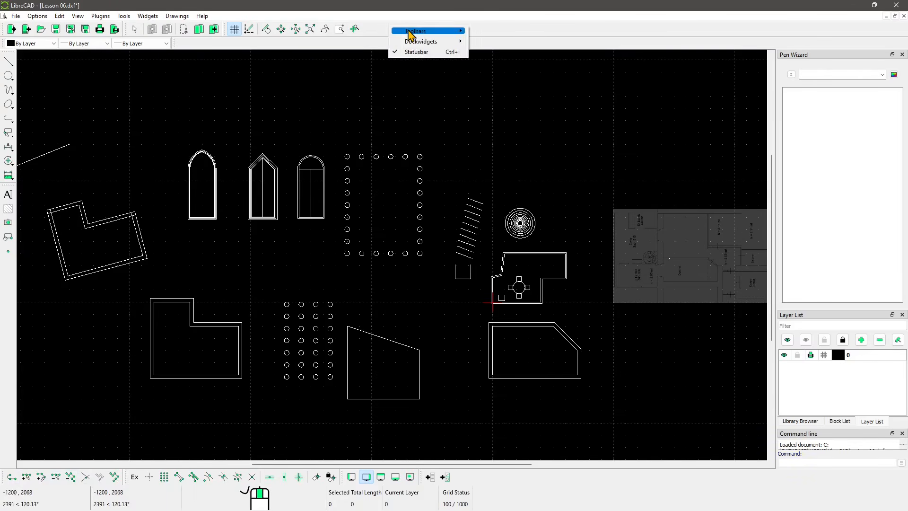
{"action": "mouse_move", "coordinate": [426, 31]}
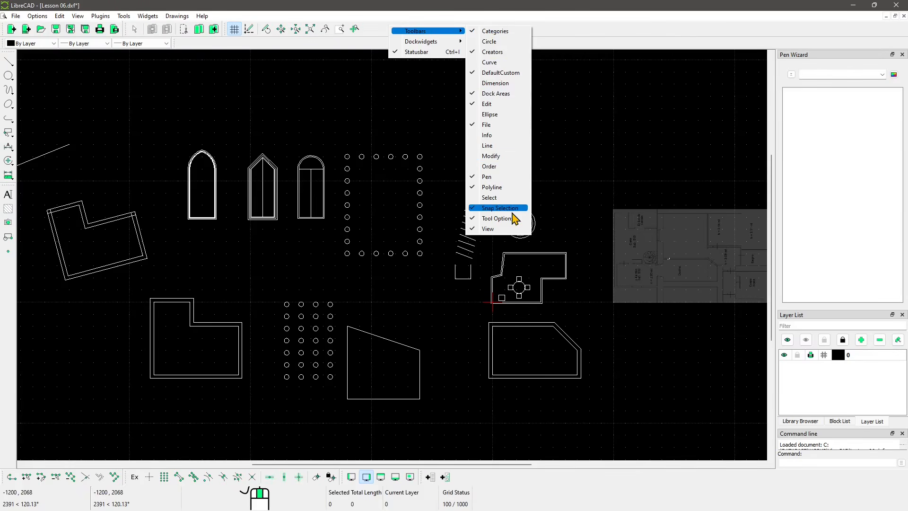
{"action": "left_click", "coordinate": [488, 197]}
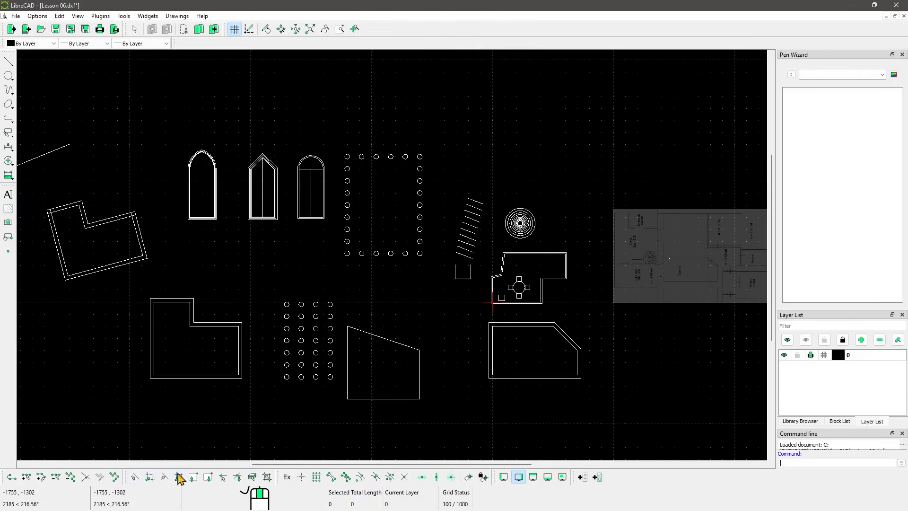
{"action": "left_click_drag", "start_coordinate": [125, 478], "coordinate": [406, 27]}
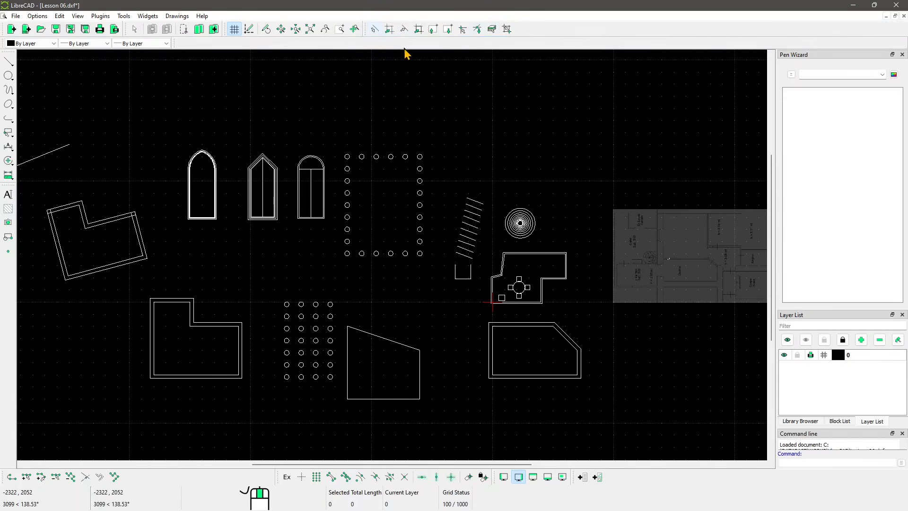
Show the Modify toolbar and dock it directly after the Select toolbar.
{"action": "left_click", "coordinate": [177, 15]}
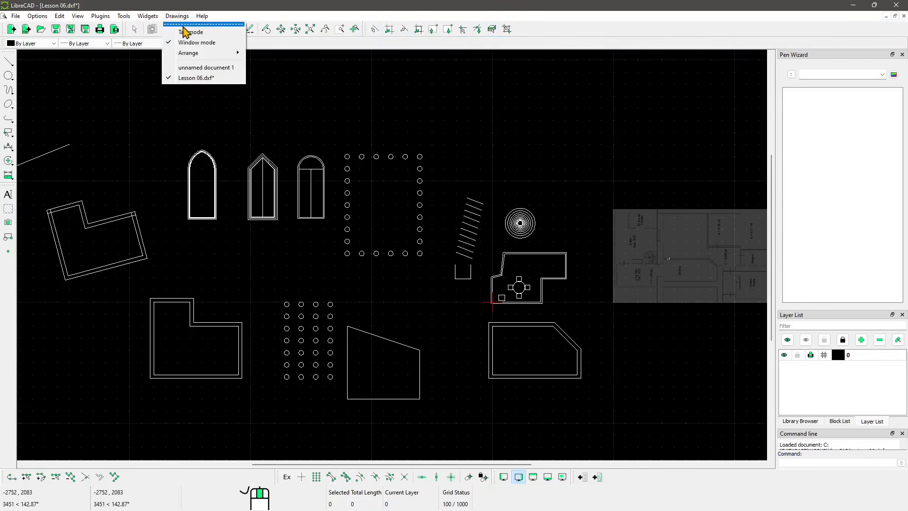
{"action": "right_click", "coordinate": [533, 37]}
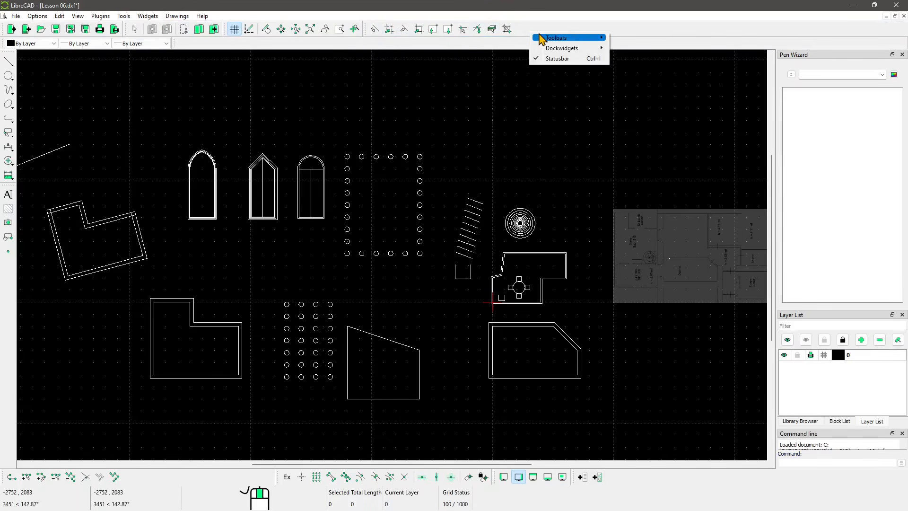
{"action": "mouse_move", "coordinate": [543, 37]}
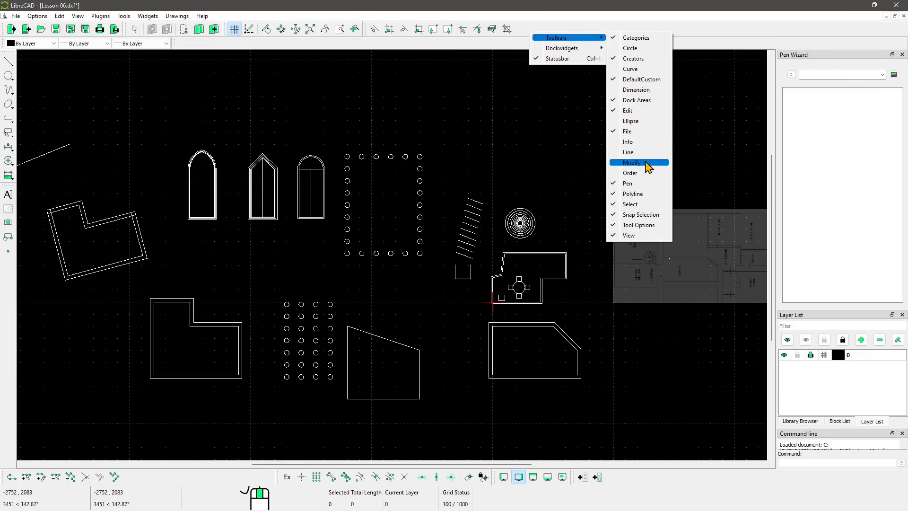
{"action": "left_click", "coordinate": [610, 163]}
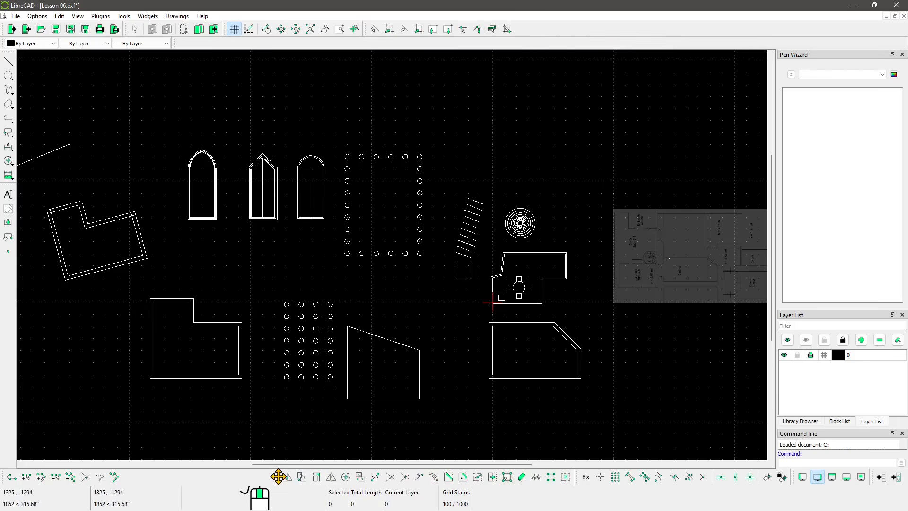
{"action": "left_click_drag", "start_coordinate": [279, 476], "coordinate": [539, 29]}
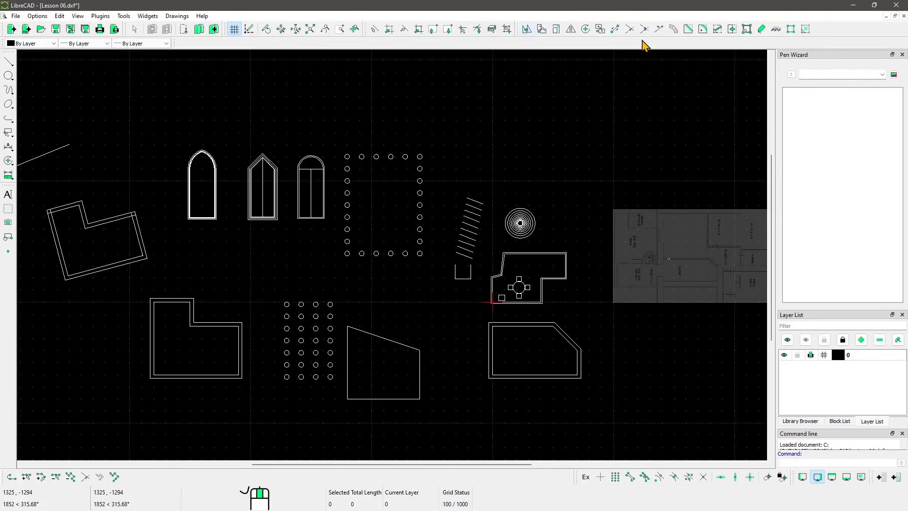
{"action": "left_click", "coordinate": [8, 160]}
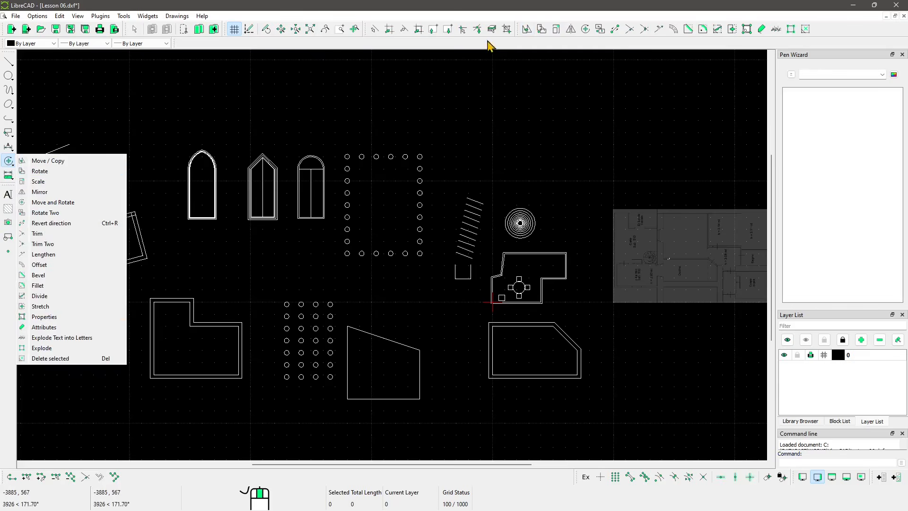
{"action": "left_click", "coordinate": [551, 48]}
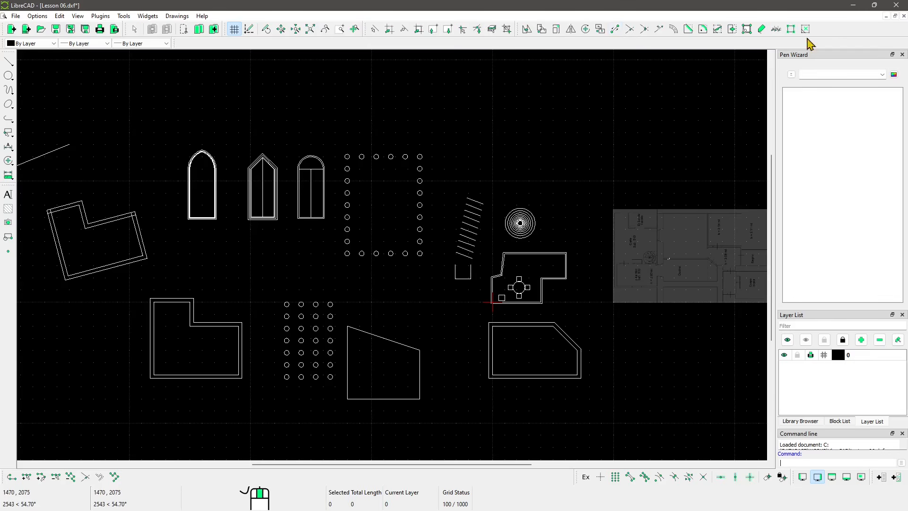
Show the Order toolbar in the workspace.
{"action": "right_click", "coordinate": [833, 27]}
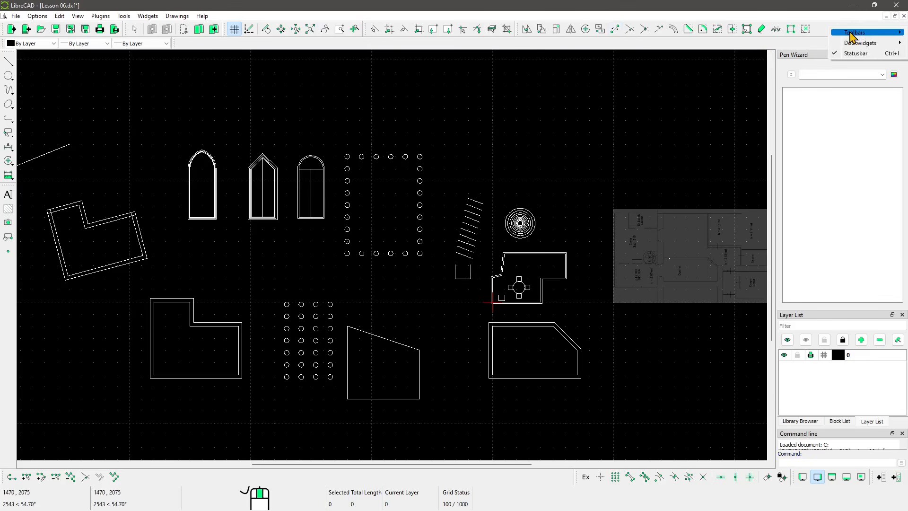
{"action": "mouse_move", "coordinate": [849, 33]}
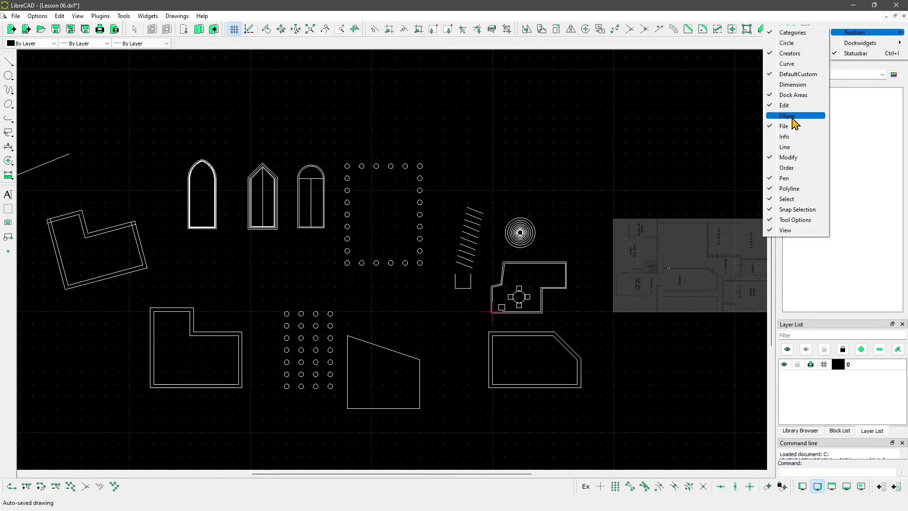
{"action": "left_click", "coordinate": [785, 168]}
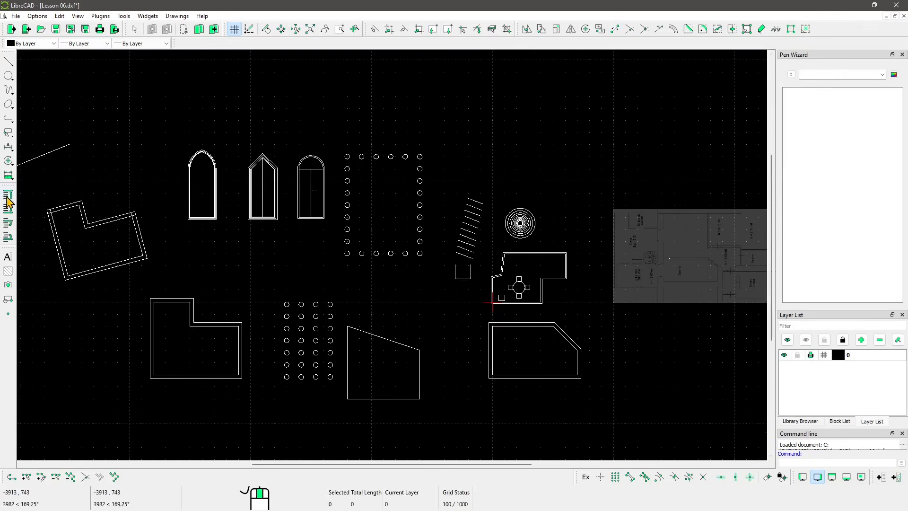
{"action": "right_click", "coordinate": [836, 34]}
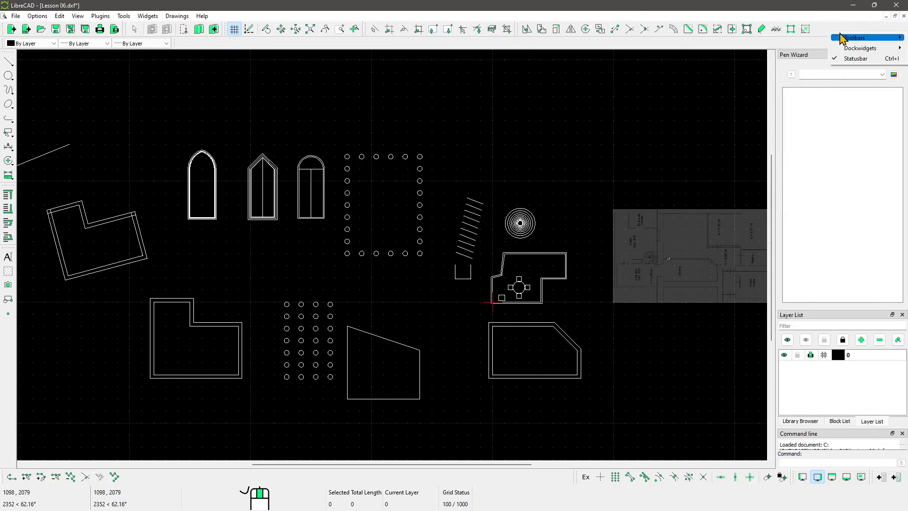
{"action": "mouse_move", "coordinate": [838, 37]}
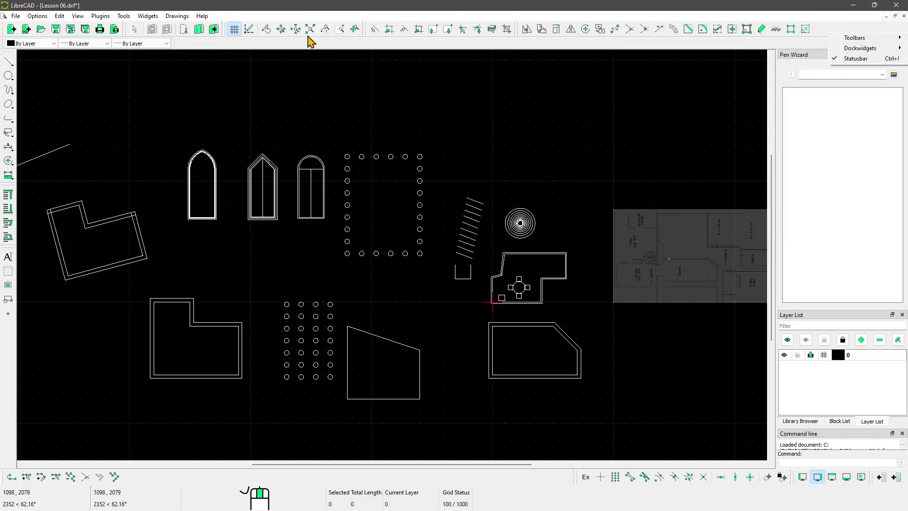
{"action": "left_click", "coordinate": [276, 43]}
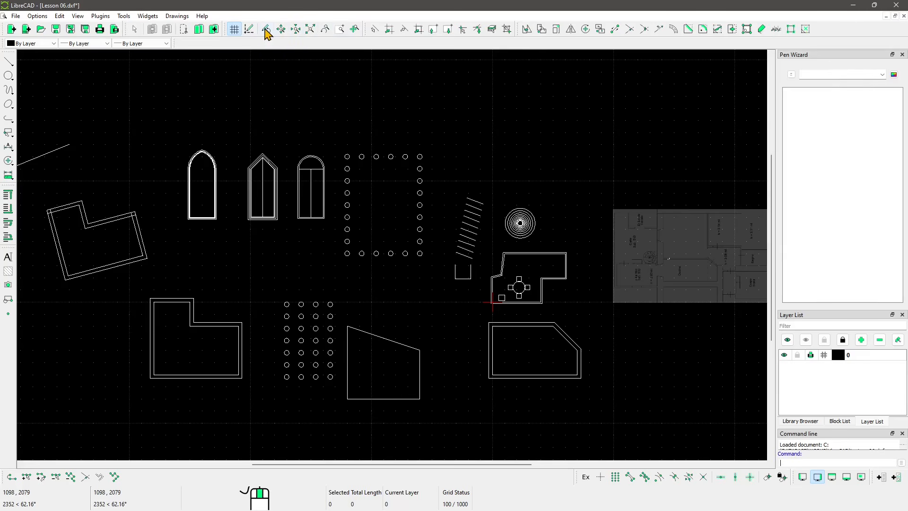
Hide the View toolbar and restore it.
{"action": "right_click", "coordinate": [291, 42]}
{"action": "mouse_move", "coordinate": [326, 47]}
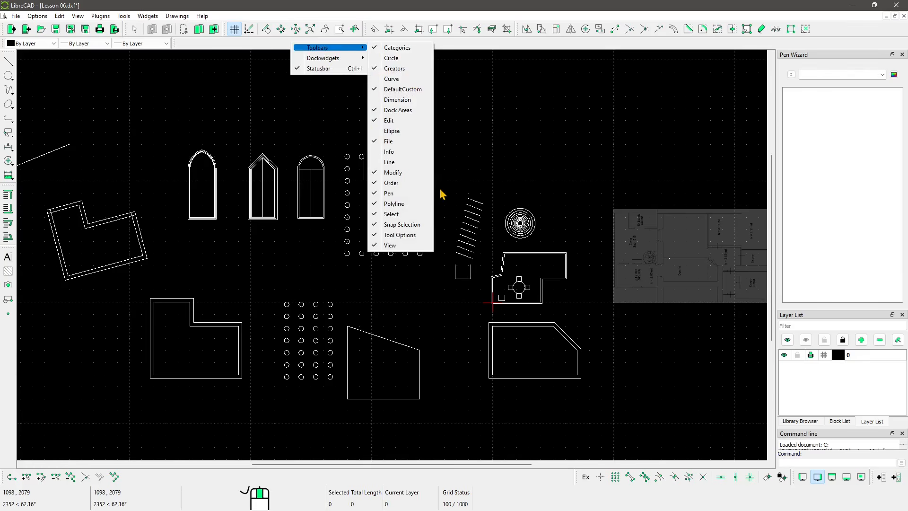
{"action": "left_click", "coordinate": [379, 246]}
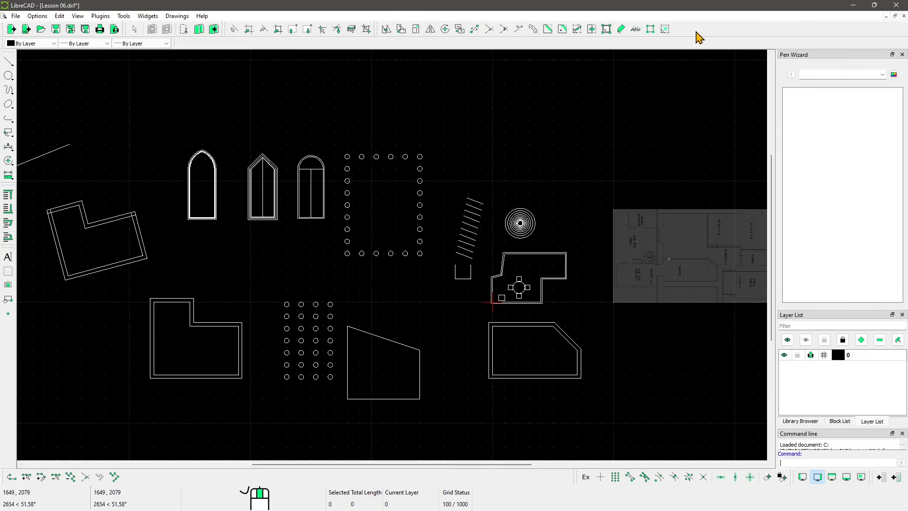
{"action": "right_click", "coordinate": [700, 35]}
{"action": "mouse_move", "coordinate": [712, 36]}
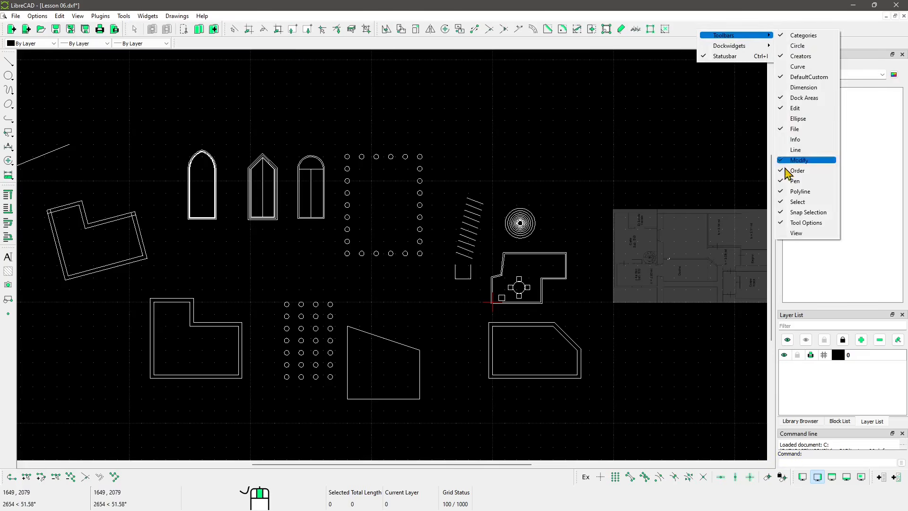
{"action": "left_click", "coordinate": [802, 235]}
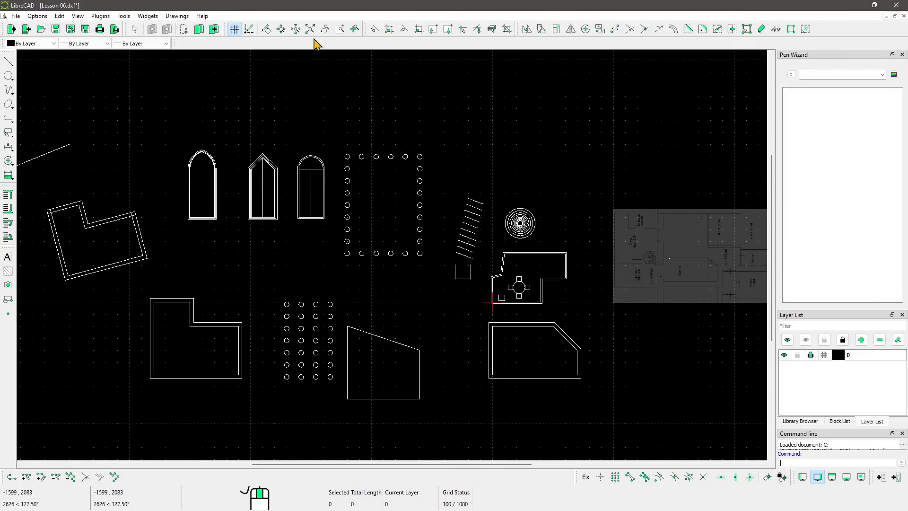
Look over the whole drawing at different zoom levels, including the windows, room outlines, circle patterns and reference floor plan.
{"action": "left_click_drag", "start_coordinate": [282, 77], "coordinate": [273, 109]}
{"action": "middle_click_drag", "start_coordinate": [322, 147], "coordinate": [320, 155]}
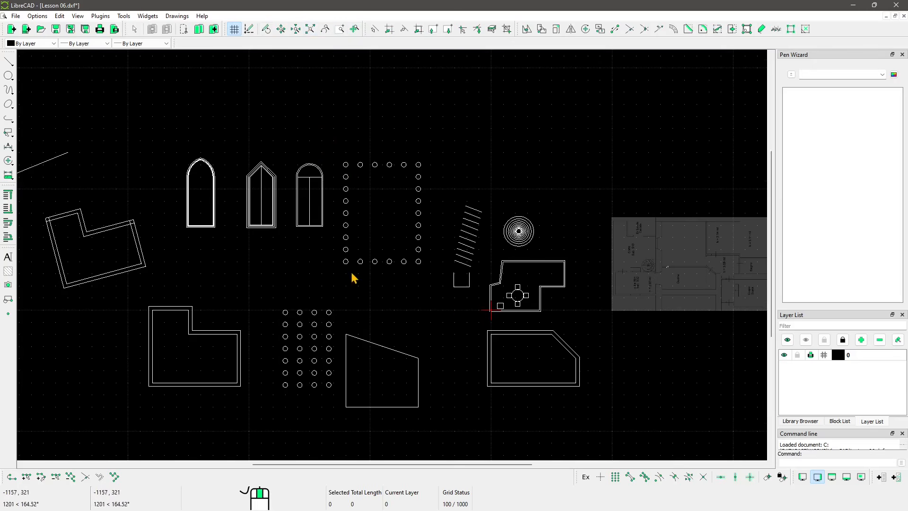
{"action": "scroll", "coordinate": [360, 284], "scroll_direction": "down", "scroll_amount": 5}
{"action": "scroll", "coordinate": [368, 295], "scroll_direction": "up", "scroll_amount": 5}
{"action": "scroll", "coordinate": [368, 296], "scroll_direction": "down", "scroll_amount": 2}
{"action": "scroll", "coordinate": [369, 300], "scroll_direction": "up", "scroll_amount": 1}
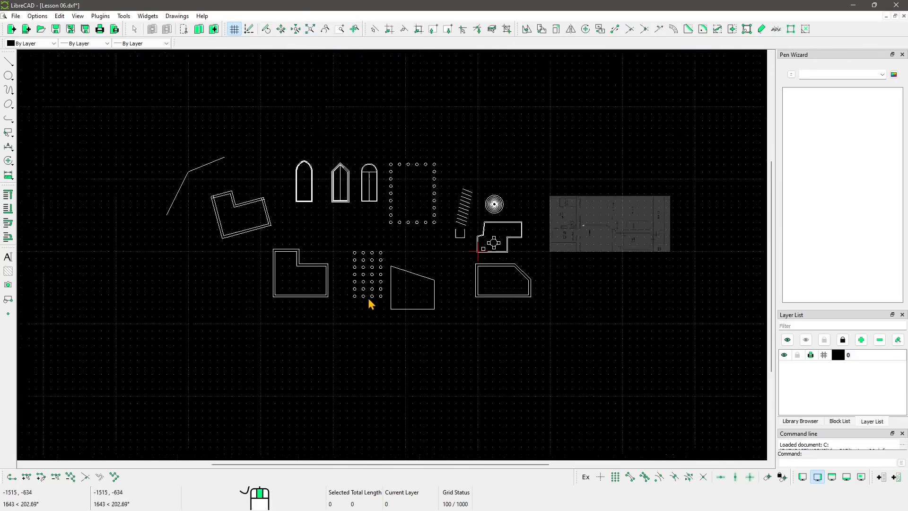
{"action": "scroll", "coordinate": [370, 303], "scroll_direction": "down", "scroll_amount": 1}
{"action": "scroll", "coordinate": [371, 302], "scroll_direction": "up", "scroll_amount": 1}
{"action": "scroll", "coordinate": [370, 296], "scroll_direction": "up", "scroll_amount": 1}
{"action": "scroll", "coordinate": [371, 296], "scroll_direction": "down", "scroll_amount": 3}
{"action": "scroll", "coordinate": [401, 257], "scroll_direction": "up", "scroll_amount": 1}
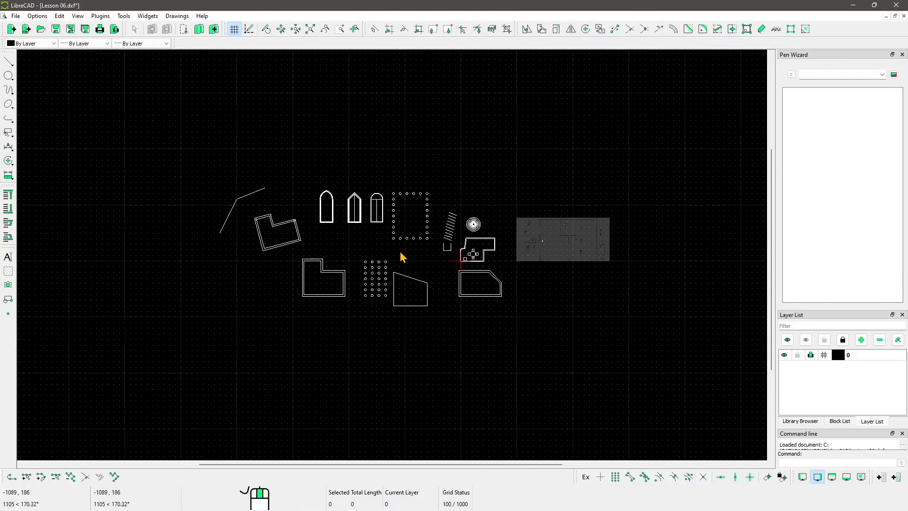
{"action": "scroll", "coordinate": [401, 254], "scroll_direction": "up", "scroll_amount": 2}
{"action": "scroll", "coordinate": [401, 236], "scroll_direction": "up", "scroll_amount": 2}
{"action": "mouse_move", "coordinate": [401, 227]}
{"action": "middle_mouse_down"}
{"action": "mouse_move", "coordinate": [284, 225]}
{"action": "mouse_move", "coordinate": [385, 231]}
{"action": "mouse_move", "coordinate": [379, 189]}
{"action": "mouse_move", "coordinate": [391, 226]}
{"action": "middle_mouse_up"}
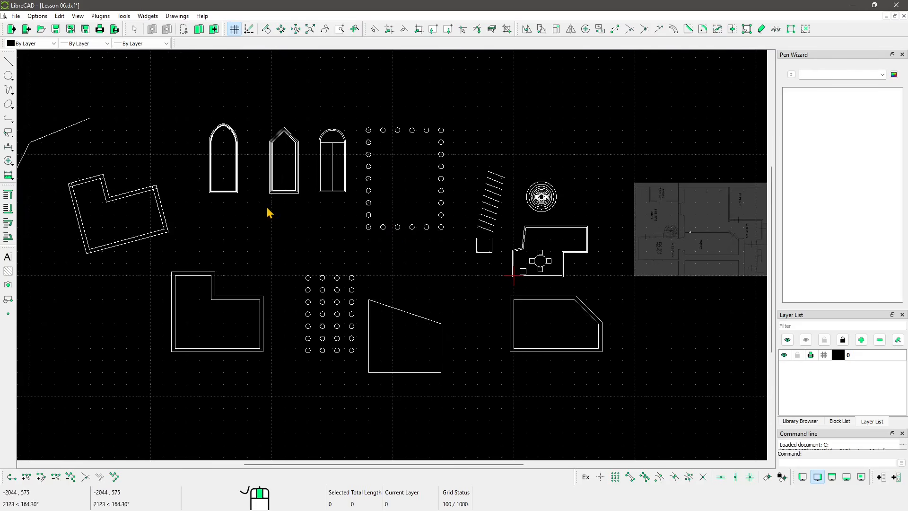
Toggle draft mode on and off, and examine the inserted floor plan image.
{"action": "left_click", "coordinate": [250, 32]}
{"action": "left_click", "coordinate": [249, 32]}
{"action": "middle_click_drag", "start_coordinate": [604, 229], "coordinate": [381, 211]}
{"action": "scroll", "coordinate": [543, 241], "scroll_direction": "up", "scroll_amount": 3}
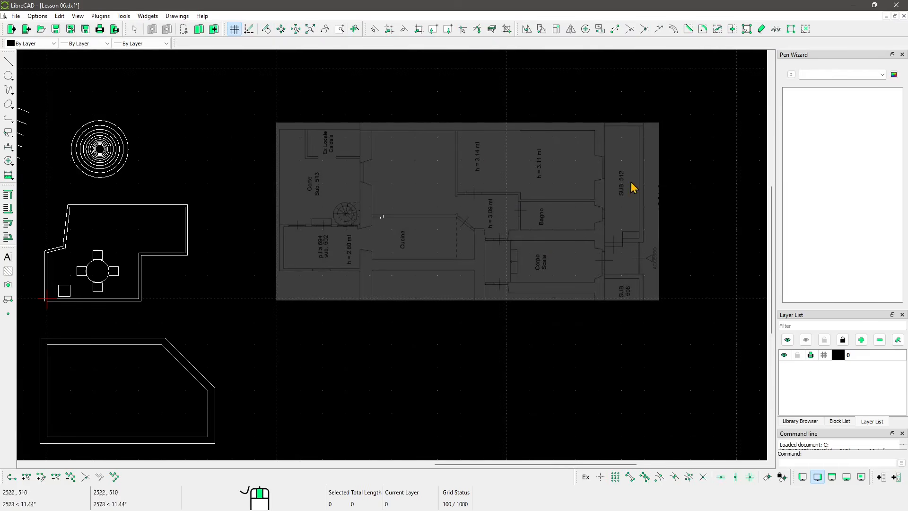
{"action": "scroll", "coordinate": [466, 203], "scroll_direction": "down", "scroll_amount": 2}
{"action": "mouse_move", "coordinate": [320, 192]}
{"action": "middle_mouse_down"}
{"action": "mouse_move", "coordinate": [340, 178]}
{"action": "mouse_move", "coordinate": [399, 203]}
{"action": "middle_mouse_up"}
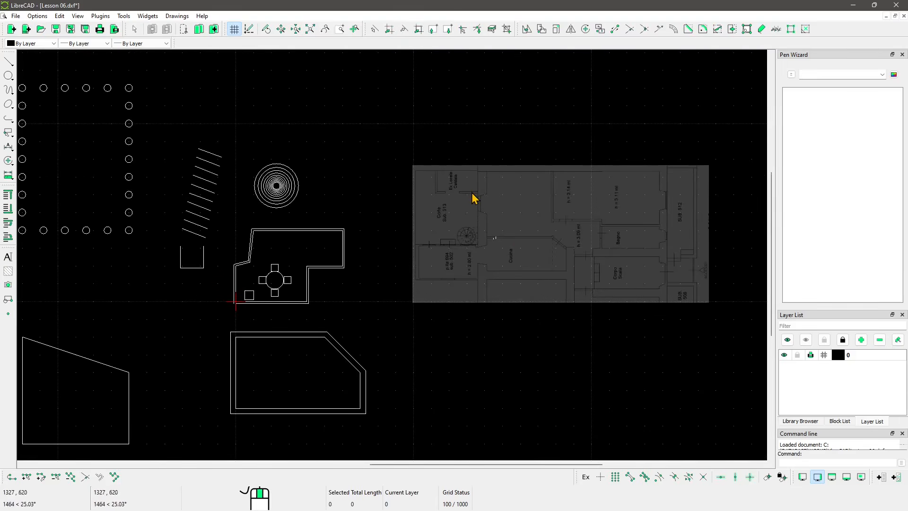
{"action": "middle_click_drag", "start_coordinate": [236, 181], "coordinate": [245, 196]}
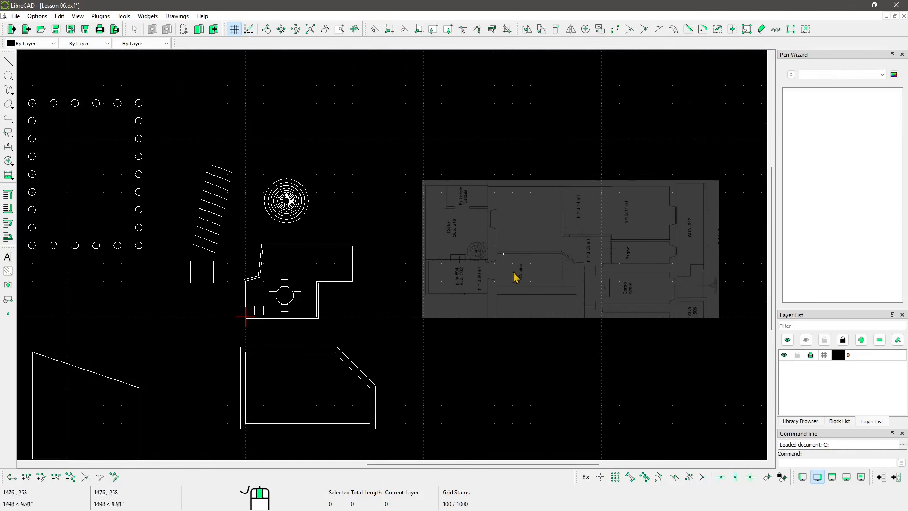
Turn on draft mode so the floor plan image displays only as its outline, and redraw the view.
{"action": "left_click", "coordinate": [251, 33]}
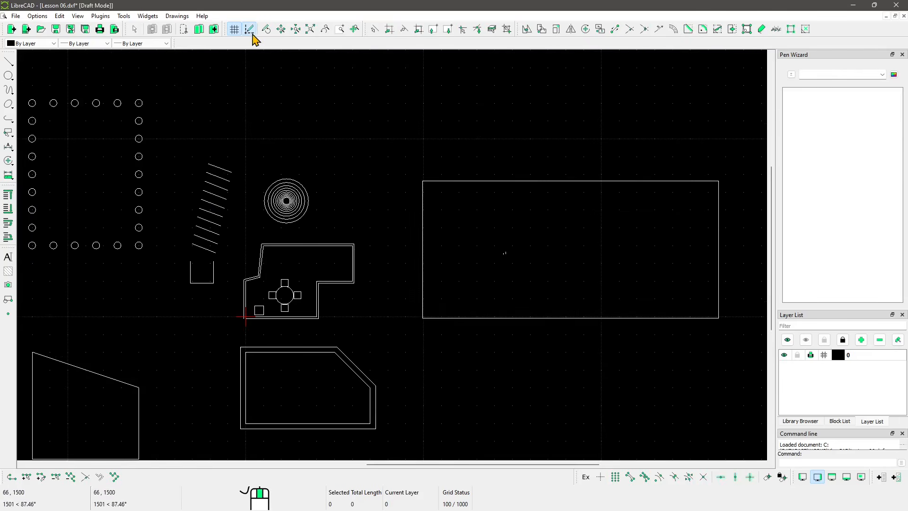
{"action": "middle_click_drag", "start_coordinate": [267, 282], "coordinate": [355, 260]}
{"action": "scroll", "coordinate": [399, 236], "scroll_direction": "down", "scroll_amount": 2}
{"action": "middle_click_drag", "start_coordinate": [205, 252], "coordinate": [278, 253]}
{"action": "scroll", "coordinate": [449, 247], "scroll_direction": "down", "scroll_amount": 2}
{"action": "scroll", "coordinate": [446, 244], "scroll_direction": "up", "scroll_amount": 2}
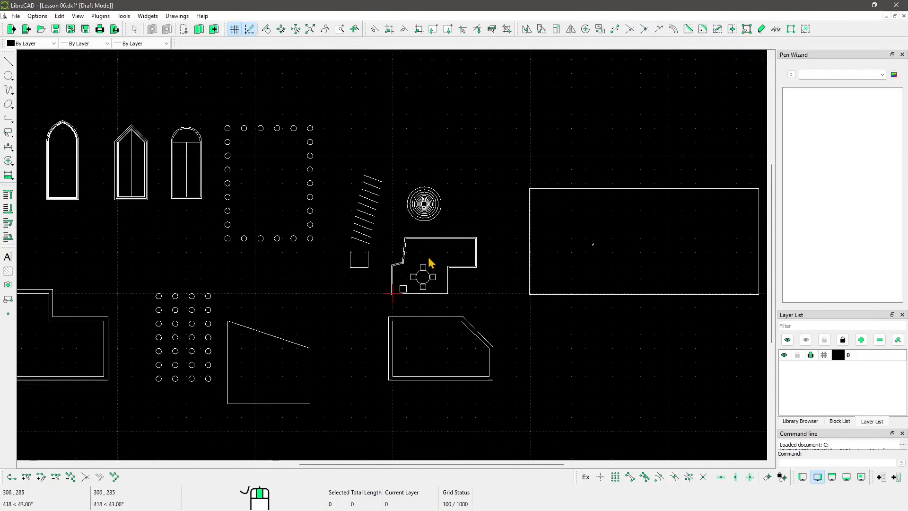
{"action": "middle_click_drag", "start_coordinate": [352, 253], "coordinate": [386, 252]}
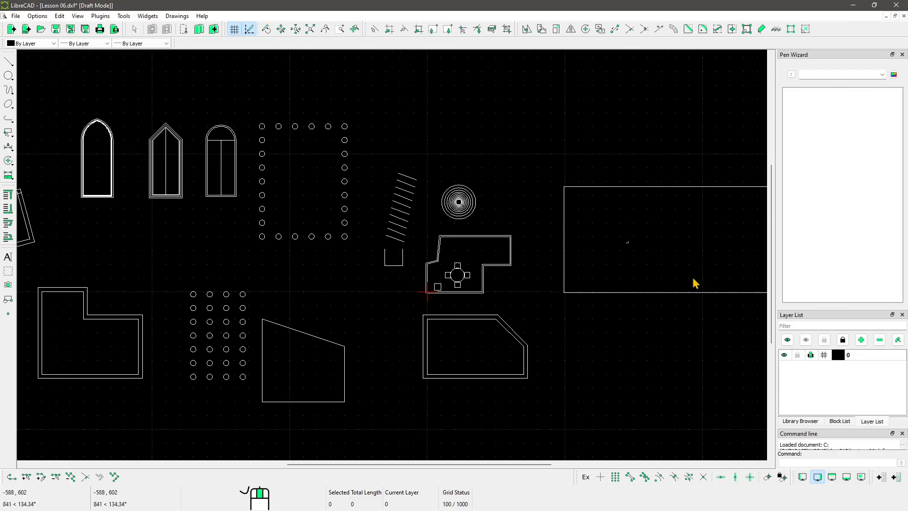
{"action": "left_click", "coordinate": [268, 32]}
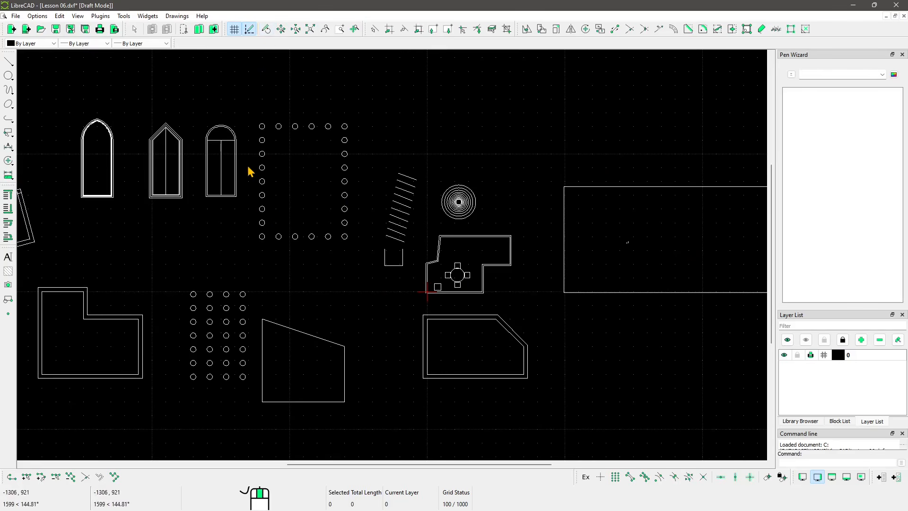
Examine the whole drawing at different zoom levels, including a close-up of the round-arched window's top and the circle patterns.
{"action": "scroll", "coordinate": [422, 247], "scroll_direction": "down", "scroll_amount": 5}
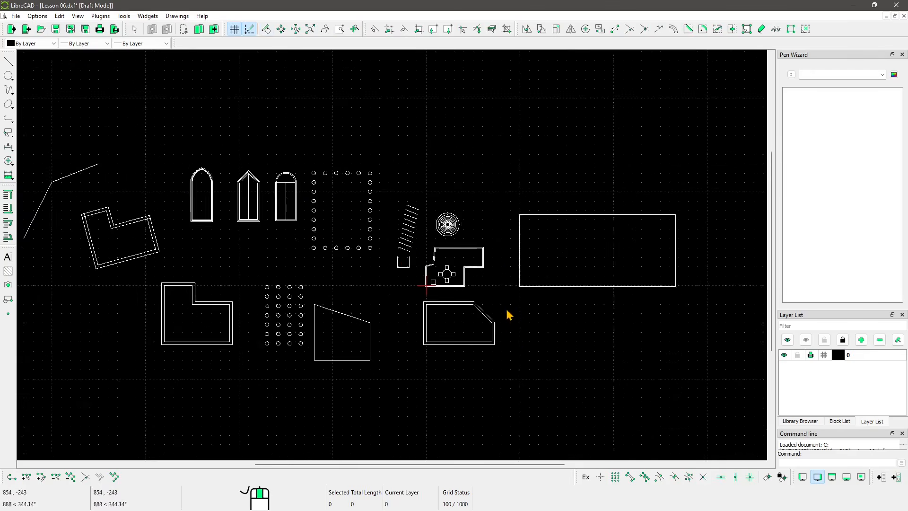
{"action": "scroll", "coordinate": [398, 294], "scroll_direction": "up", "scroll_amount": 1}
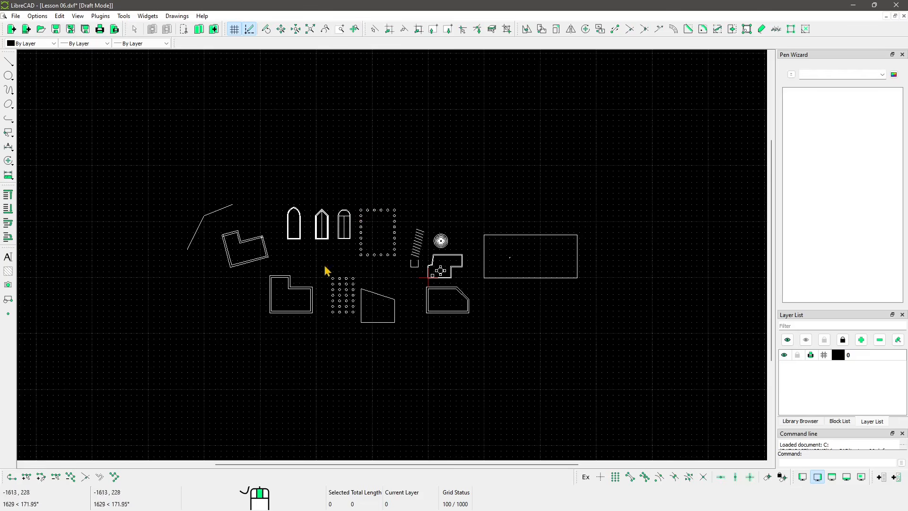
{"action": "scroll", "coordinate": [355, 224], "scroll_direction": "up", "scroll_amount": 9}
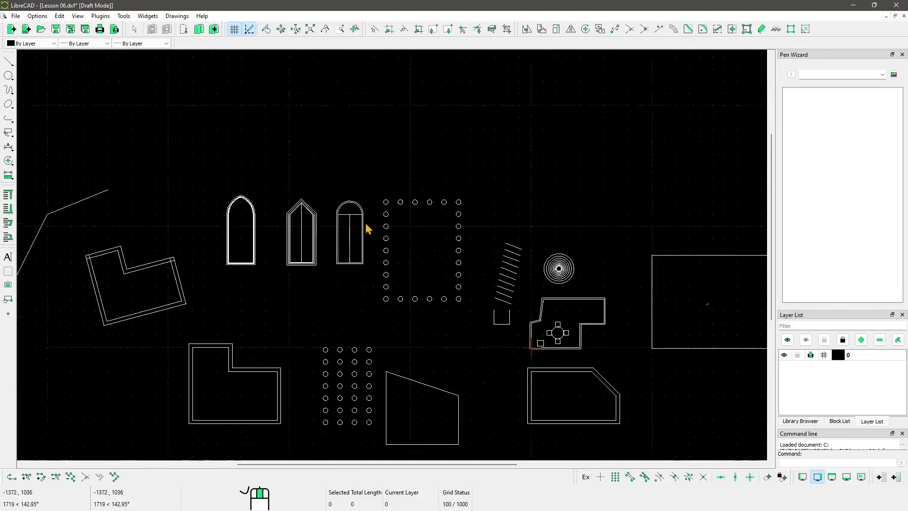
{"action": "scroll", "coordinate": [358, 222], "scroll_direction": "up", "scroll_amount": 8}
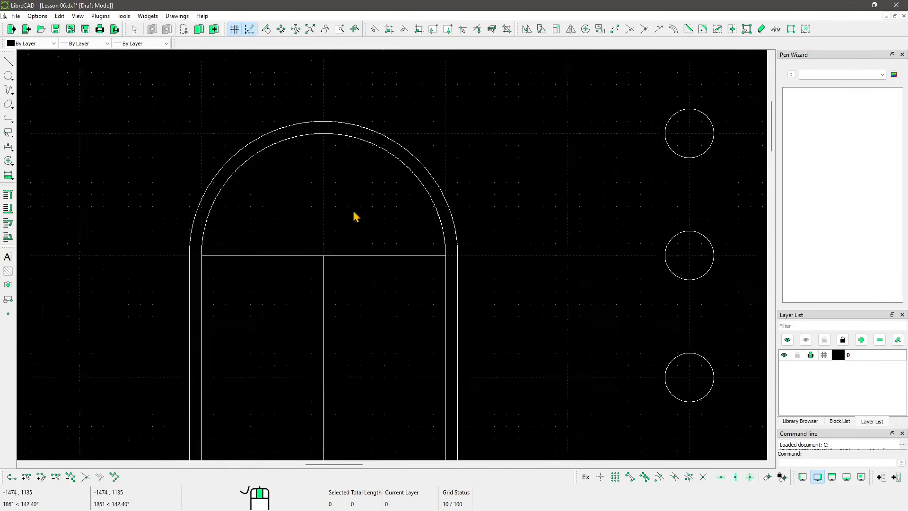
{"action": "scroll", "coordinate": [212, 223], "scroll_direction": "down", "scroll_amount": 2}
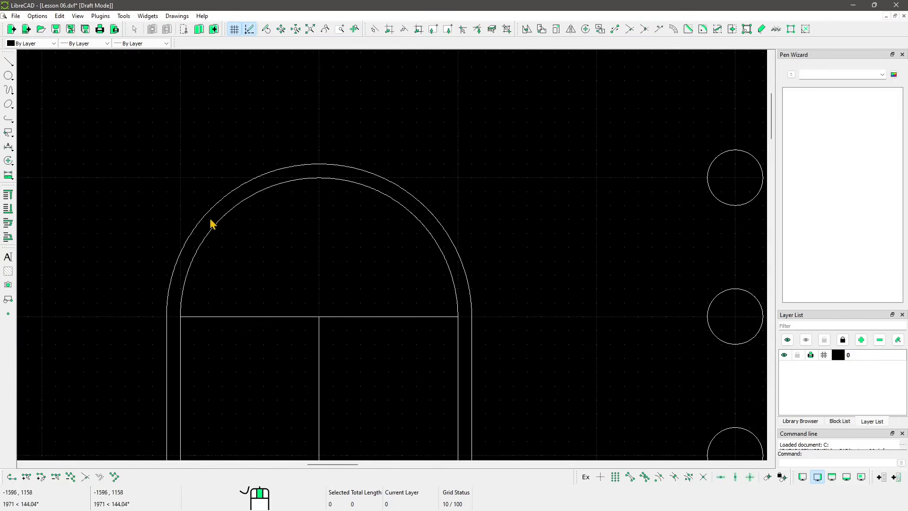
{"action": "mouse_move", "coordinate": [624, 334]}
{"action": "middle_mouse_down"}
{"action": "mouse_move", "coordinate": [547, 312]}
{"action": "mouse_move", "coordinate": [648, 348]}
{"action": "middle_mouse_up"}
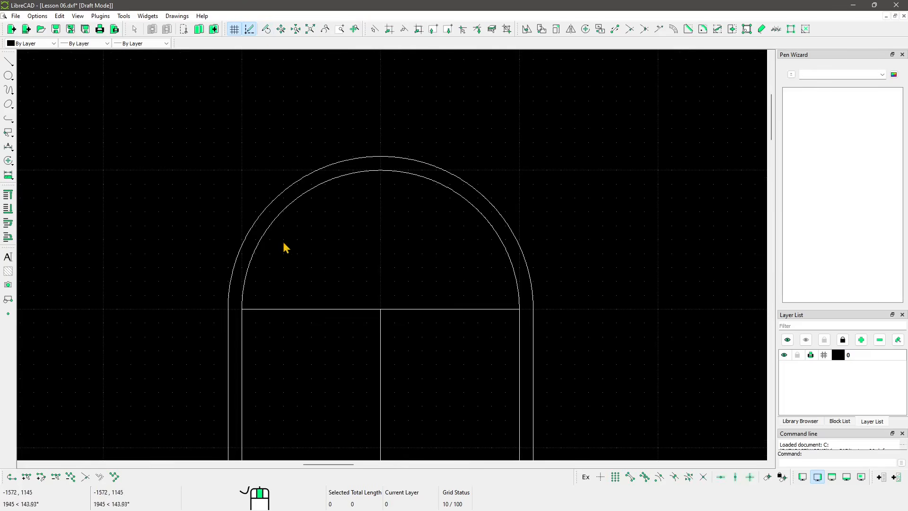
{"action": "scroll", "coordinate": [285, 247], "scroll_direction": "down", "scroll_amount": 7}
{"action": "mouse_move", "coordinate": [383, 365]}
{"action": "middle_mouse_down"}
{"action": "mouse_move", "coordinate": [375, 176]}
{"action": "mouse_move", "coordinate": [288, 209]}
{"action": "middle_mouse_up"}
{"action": "scroll", "coordinate": [285, 264], "scroll_direction": "down", "scroll_amount": 1}
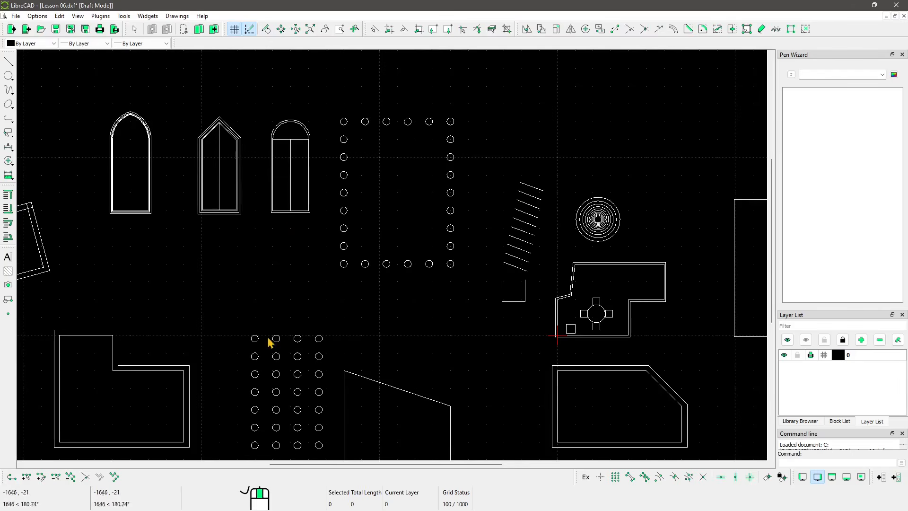
{"action": "mouse_move", "coordinate": [268, 343]}
{"action": "middle_mouse_down"}
{"action": "mouse_move", "coordinate": [358, 296]}
{"action": "mouse_move", "coordinate": [422, 323]}
{"action": "middle_mouse_up"}
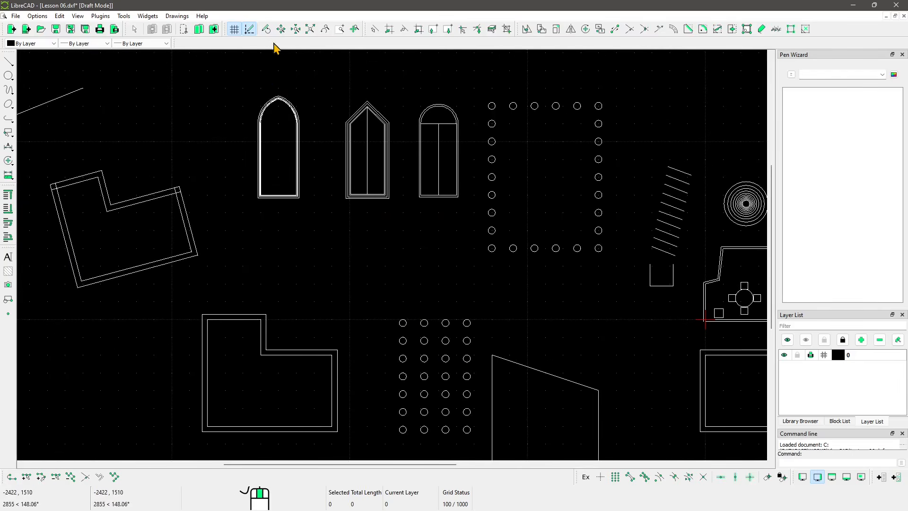
{"action": "mouse_move", "coordinate": [201, 317]}
{"action": "middle_mouse_down"}
{"action": "mouse_move", "coordinate": [260, 254]}
{"action": "mouse_move", "coordinate": [300, 310]}
{"action": "mouse_move", "coordinate": [178, 329]}
{"action": "middle_mouse_up"}
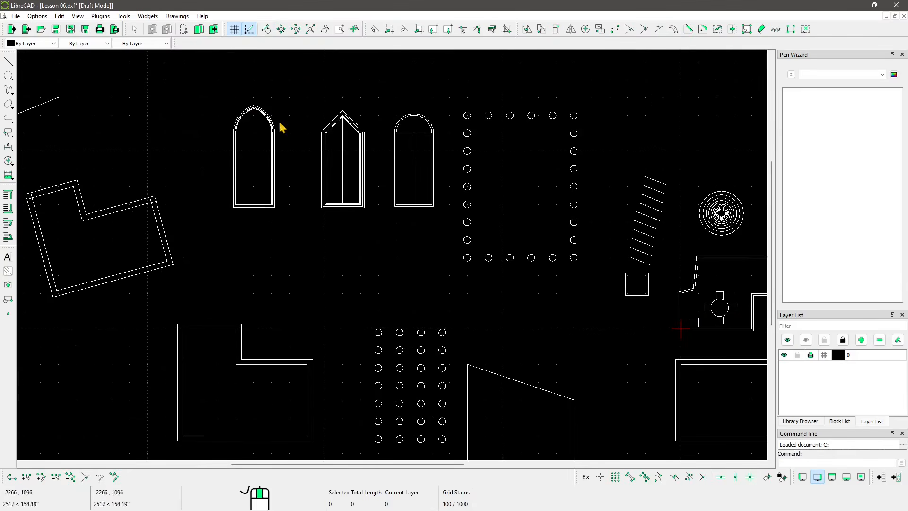
Select each of the three windows in turn with a crossing selection, clearing the selection after each one.
{"action": "left_click_drag", "start_coordinate": [296, 81], "coordinate": [276, 130]}
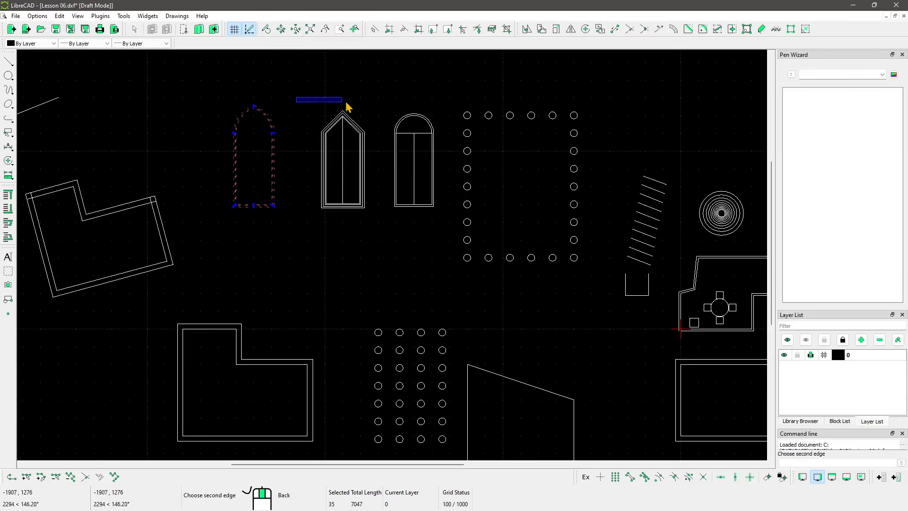
{"action": "key", "text": "Escape"}
{"action": "left_click_drag", "start_coordinate": [385, 87], "coordinate": [330, 143]}
{"action": "key", "text": "Escape"}
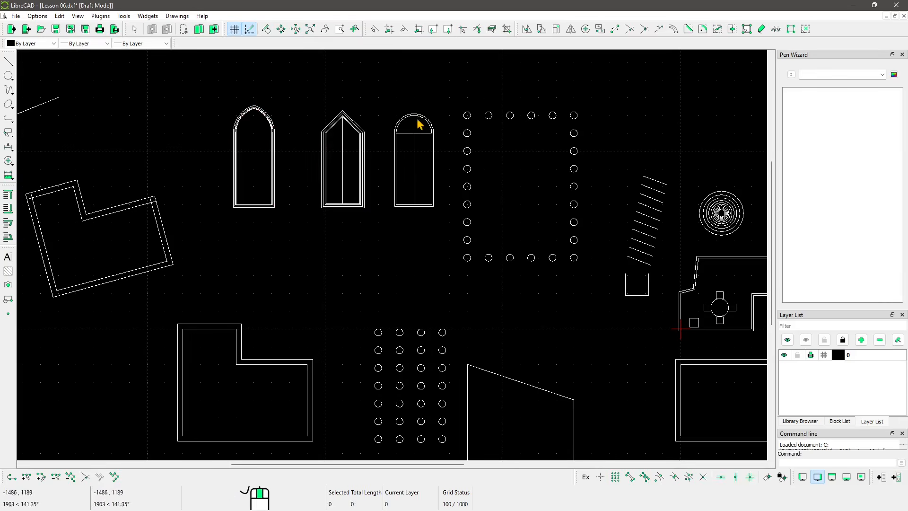
{"action": "left_click_drag", "start_coordinate": [435, 98], "coordinate": [399, 160]}
{"action": "key", "text": "Escape"}
{"action": "middle_click_drag", "start_coordinate": [462, 218], "coordinate": [424, 228]}
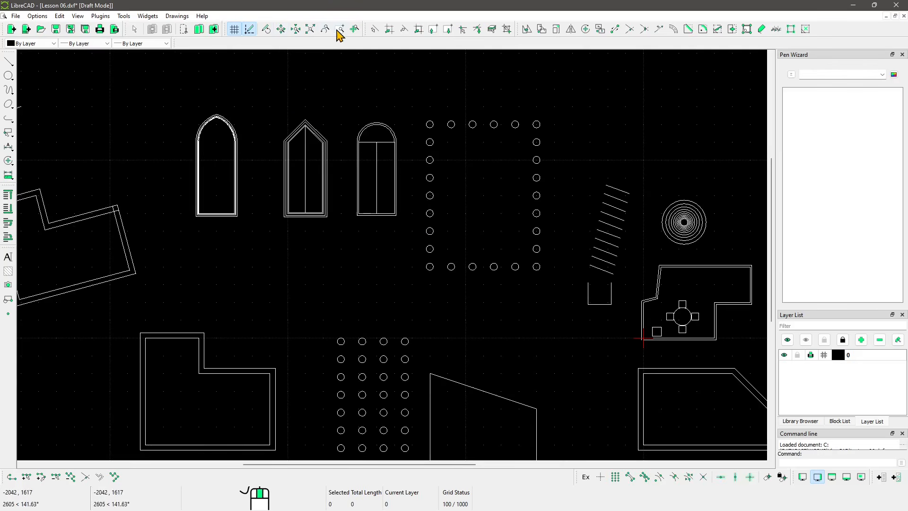
Zoom the drawing in and out repeatedly with the Zoom In and Zoom Out commands.
{"action": "left_click", "coordinate": [282, 31]}
{"action": "left_click", "coordinate": [282, 31]}
{"action": "left_click", "coordinate": [282, 30]}
{"action": "left_click", "coordinate": [282, 30]}
{"action": "left_click", "coordinate": [296, 30]}
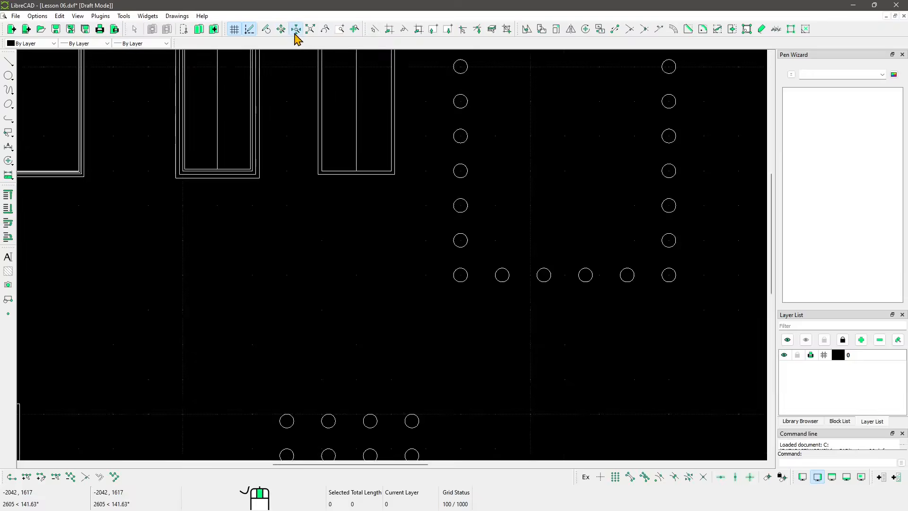
{"action": "left_click", "coordinate": [296, 30]}
{"action": "left_click", "coordinate": [296, 31]}
{"action": "left_click", "coordinate": [295, 29]}
{"action": "left_click", "coordinate": [281, 30]}
{"action": "left_click", "coordinate": [281, 29]}
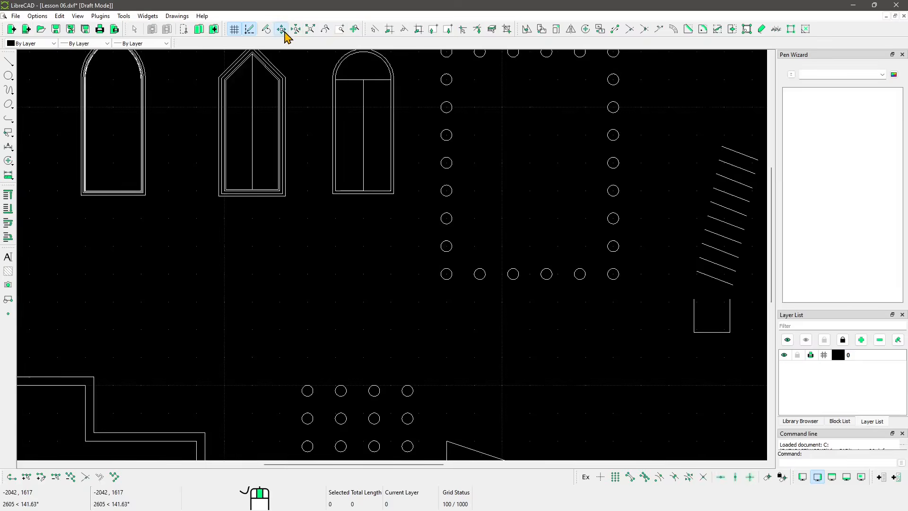
{"action": "left_click", "coordinate": [281, 29]}
{"action": "left_click", "coordinate": [295, 29]}
{"action": "left_click", "coordinate": [296, 29]}
{"action": "left_click", "coordinate": [295, 29]}
{"action": "left_click", "coordinate": [295, 29]}
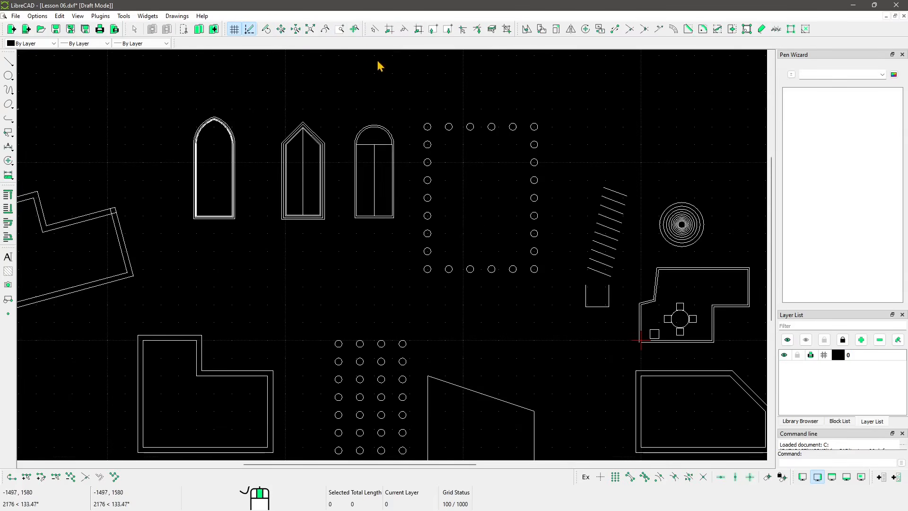
Move the view around the windows and circle pattern with the Zoom Panning tool, and leave the tool.
{"action": "left_click", "coordinate": [354, 29]}
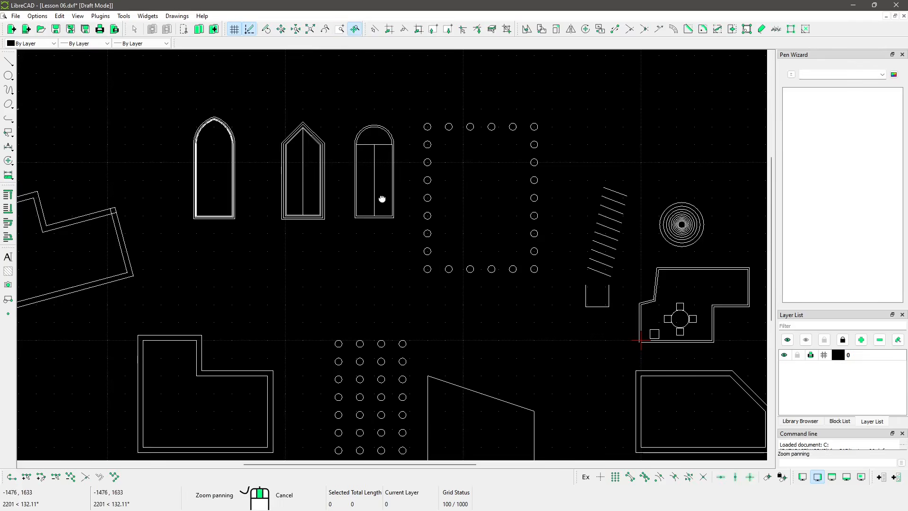
{"action": "mouse_move", "coordinate": [384, 186]}
{"action": "left_mouse_down"}
{"action": "mouse_move", "coordinate": [160, 199]}
{"action": "mouse_move", "coordinate": [392, 196]}
{"action": "mouse_move", "coordinate": [377, 298]}
{"action": "mouse_move", "coordinate": [498, 361]}
{"action": "mouse_move", "coordinate": [417, 185]}
{"action": "mouse_move", "coordinate": [427, 191]}
{"action": "left_mouse_up"}
{"action": "scroll", "coordinate": [444, 236], "scroll_direction": "down", "scroll_amount": 2}
{"action": "scroll", "coordinate": [444, 243], "scroll_direction": "up", "scroll_amount": 3}
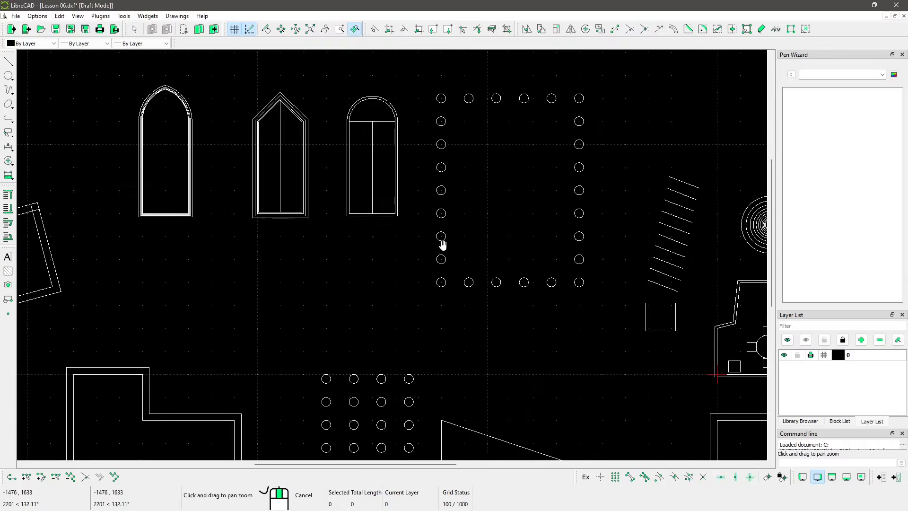
{"action": "mouse_move", "coordinate": [445, 243]}
{"action": "left_mouse_down"}
{"action": "mouse_move", "coordinate": [342, 209]}
{"action": "mouse_move", "coordinate": [332, 251]}
{"action": "left_mouse_up"}
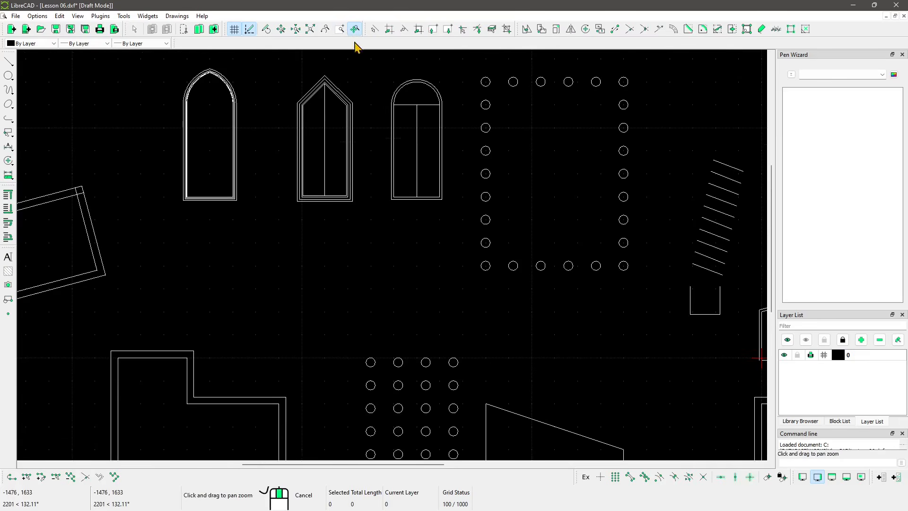
{"action": "right_click", "coordinate": [406, 231]}
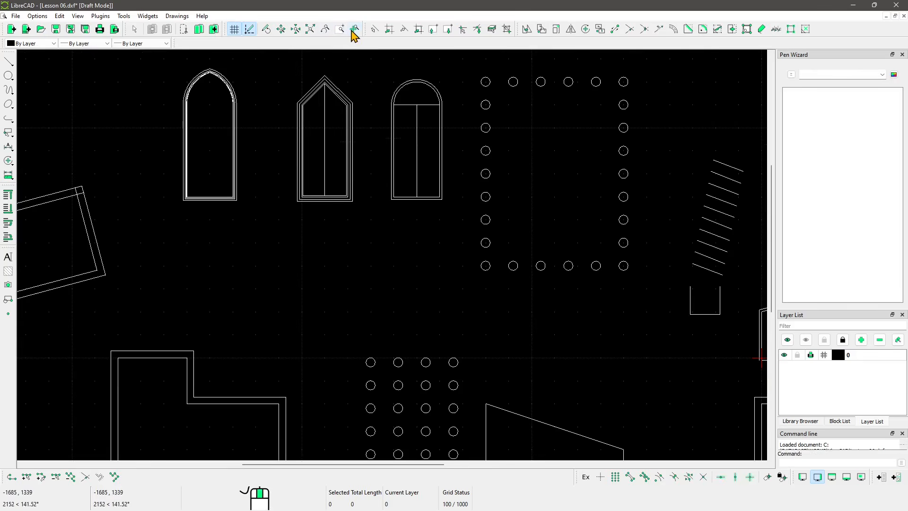
Fit the entire drawing in the view with Auto Zoom, repeating it after panning aside and zooming into an empty area.
{"action": "left_click", "coordinate": [309, 34]}
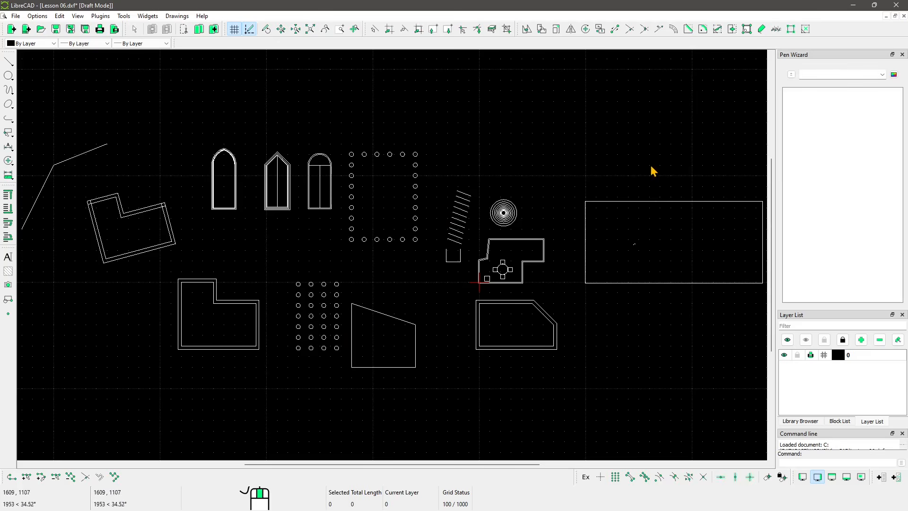
{"action": "middle_click_drag", "start_coordinate": [502, 228], "coordinate": [387, 213]}
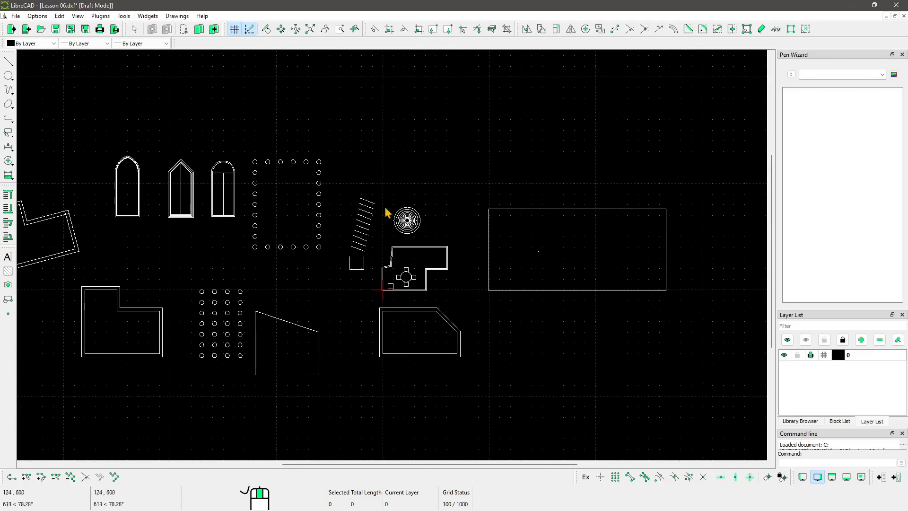
{"action": "left_click", "coordinate": [309, 31]}
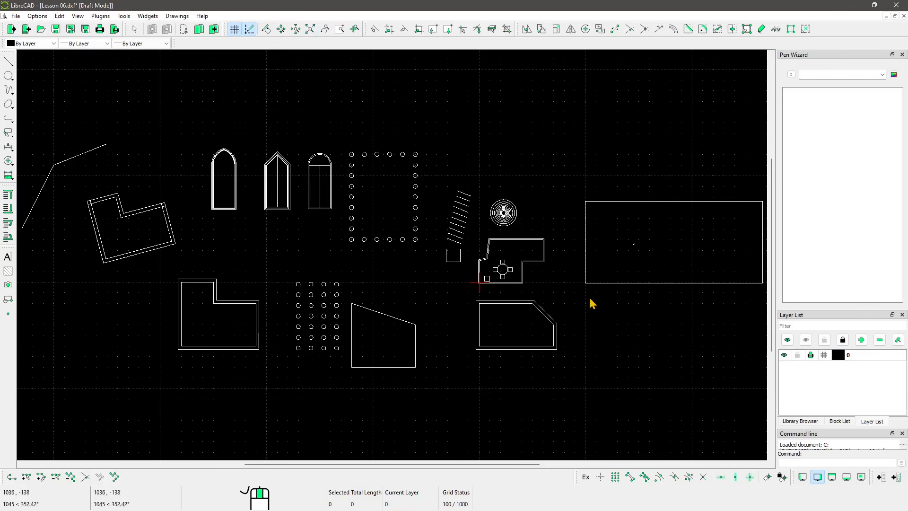
{"action": "scroll", "coordinate": [722, 273], "scroll_direction": "up", "scroll_amount": 8}
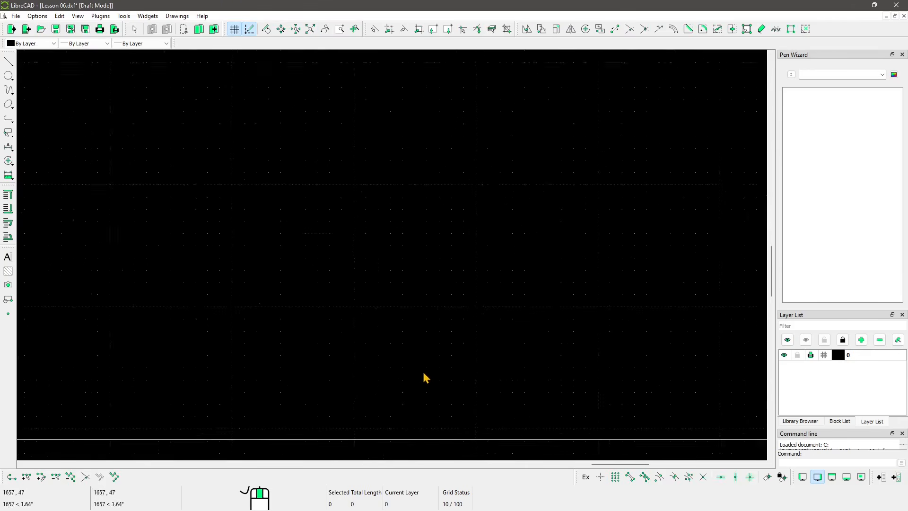
{"action": "mouse_move", "coordinate": [429, 370]}
{"action": "middle_mouse_down"}
{"action": "mouse_move", "coordinate": [424, 214]}
{"action": "mouse_move", "coordinate": [415, 235]}
{"action": "middle_mouse_up"}
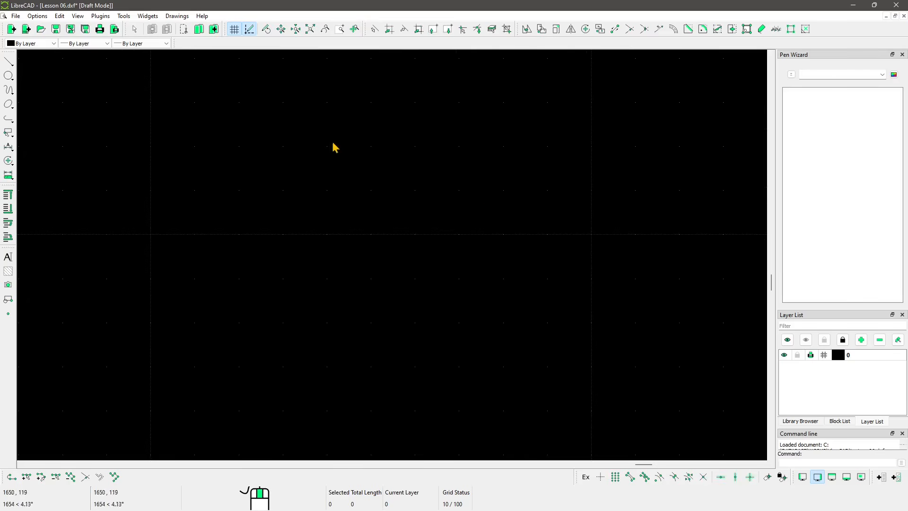
{"action": "left_click", "coordinate": [310, 32]}
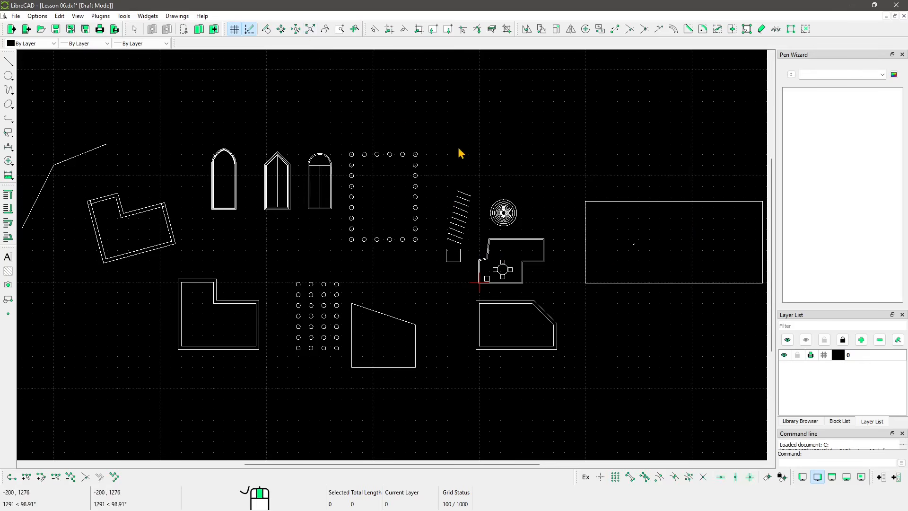
Step back through the earlier zoom states of the drawing with the Previous View command.
{"action": "left_click", "coordinate": [325, 31]}
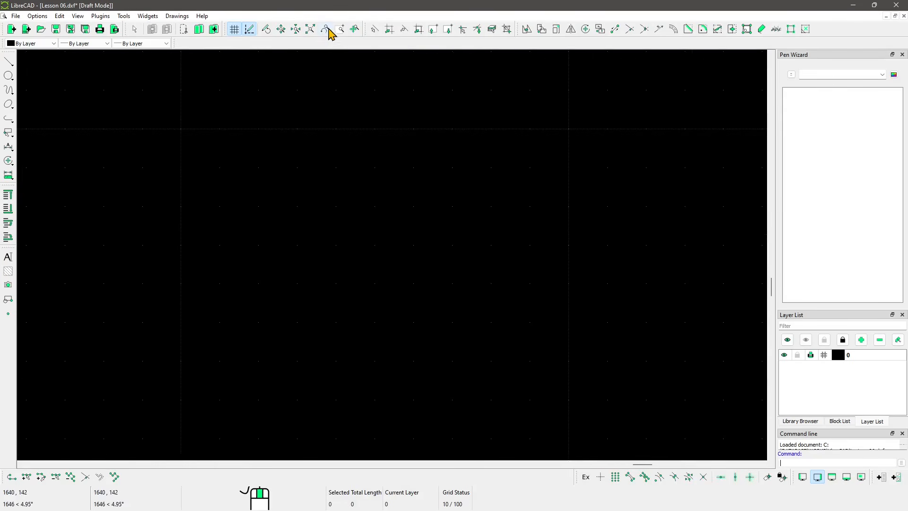
{"action": "left_click", "coordinate": [326, 31]}
{"action": "left_click", "coordinate": [326, 31]}
{"action": "left_click", "coordinate": [327, 30]}
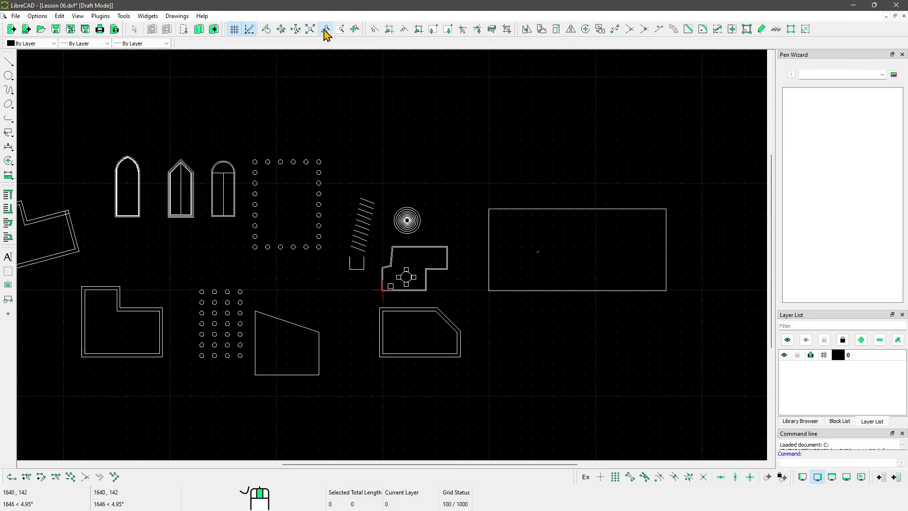
{"action": "left_click", "coordinate": [325, 31]}
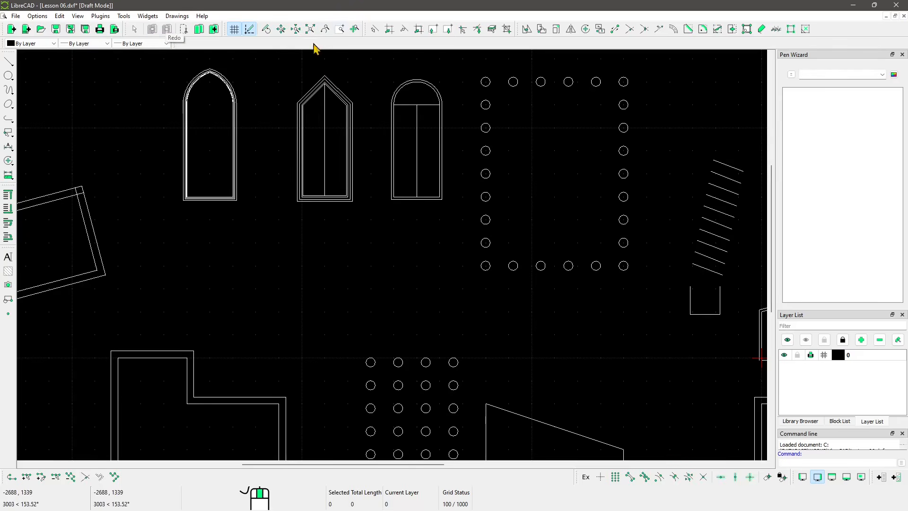
{"action": "left_click", "coordinate": [330, 32]}
{"action": "left_click", "coordinate": [330, 33]}
{"action": "left_click", "coordinate": [330, 33]}
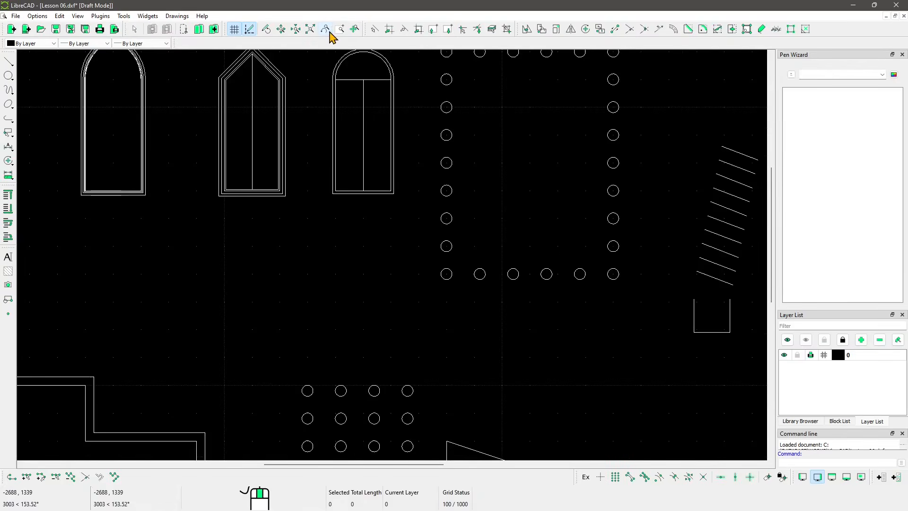
{"action": "left_click", "coordinate": [327, 29]}
{"action": "left_click", "coordinate": [326, 29]}
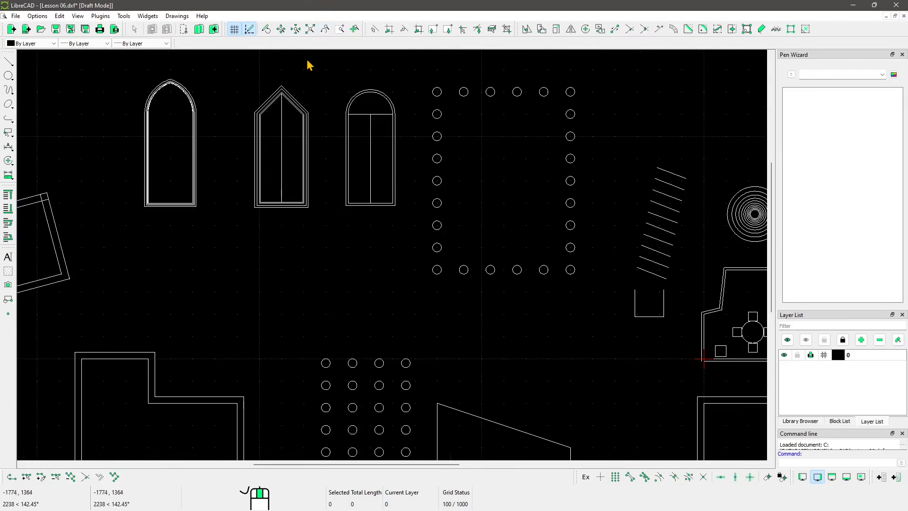
Zoom in on the pointed-arch window with Window Zoom, framing it between two opposite corners.
{"action": "left_click", "coordinate": [341, 30]}
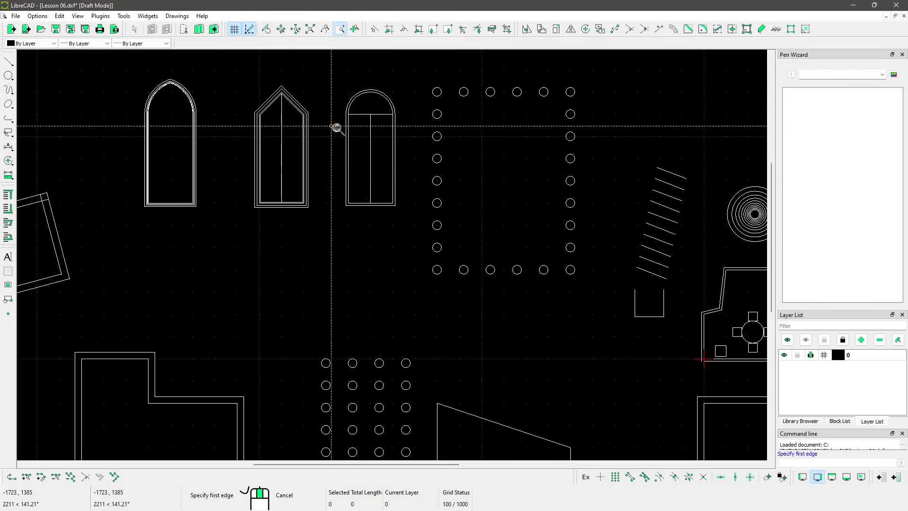
{"action": "mouse_move", "coordinate": [154, 109]}
{"action": "middle_mouse_down"}
{"action": "mouse_move", "coordinate": [212, 98]}
{"action": "mouse_move", "coordinate": [199, 129]}
{"action": "middle_mouse_up"}
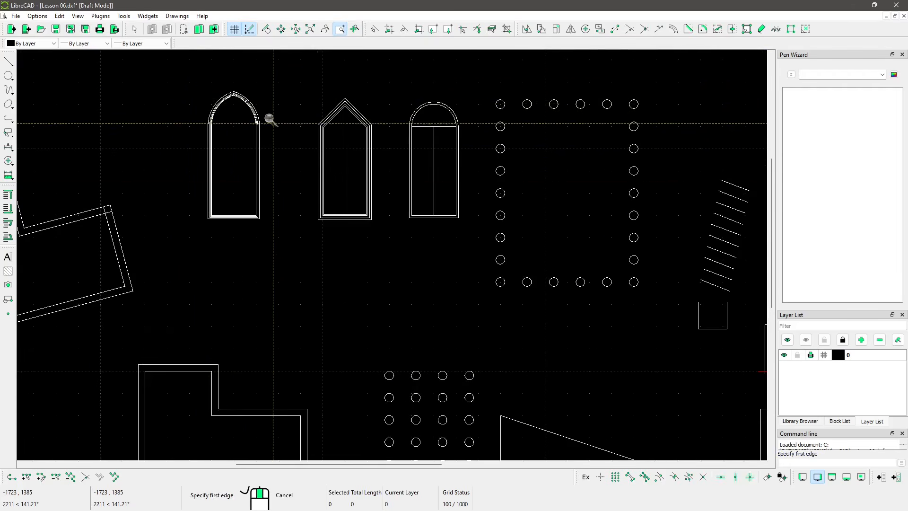
{"action": "left_click", "coordinate": [159, 60]}
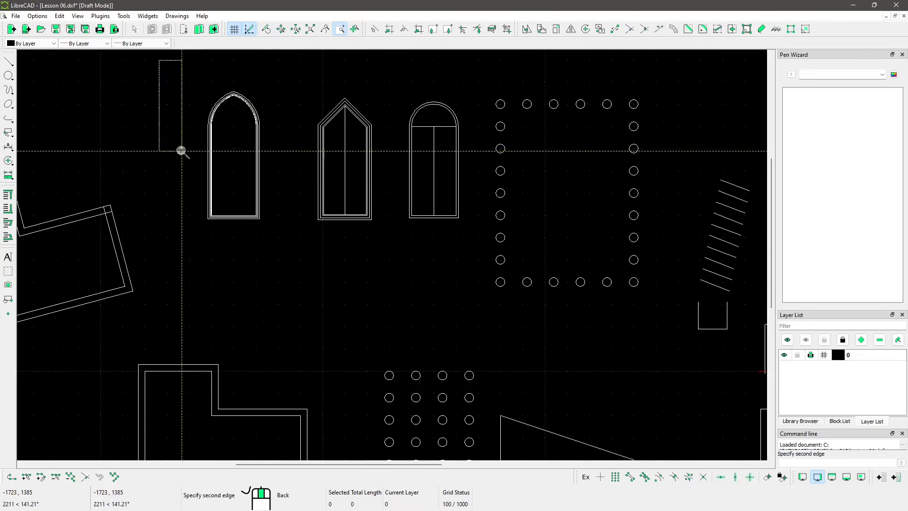
{"action": "left_click", "coordinate": [289, 246]}
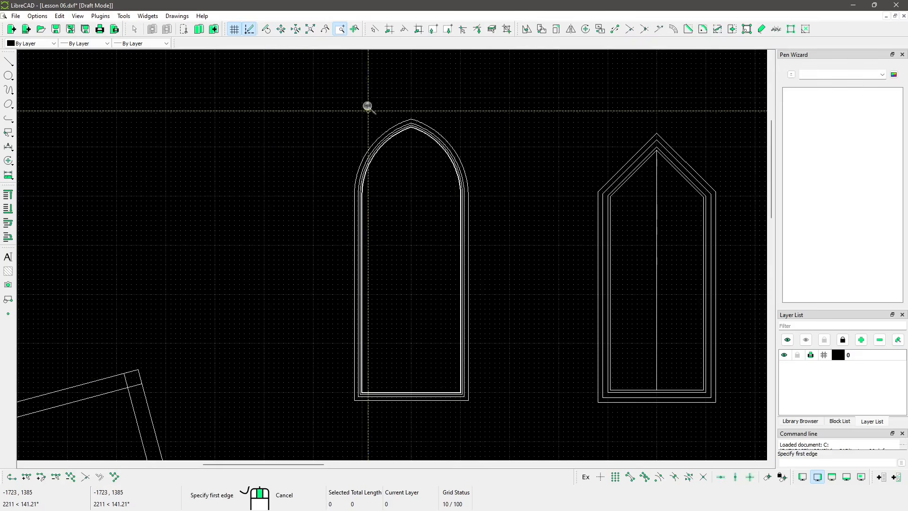
Frame the apex of the pointed-arch window in successively smaller areas with Window Zoom.
{"action": "left_click", "coordinate": [367, 88]}
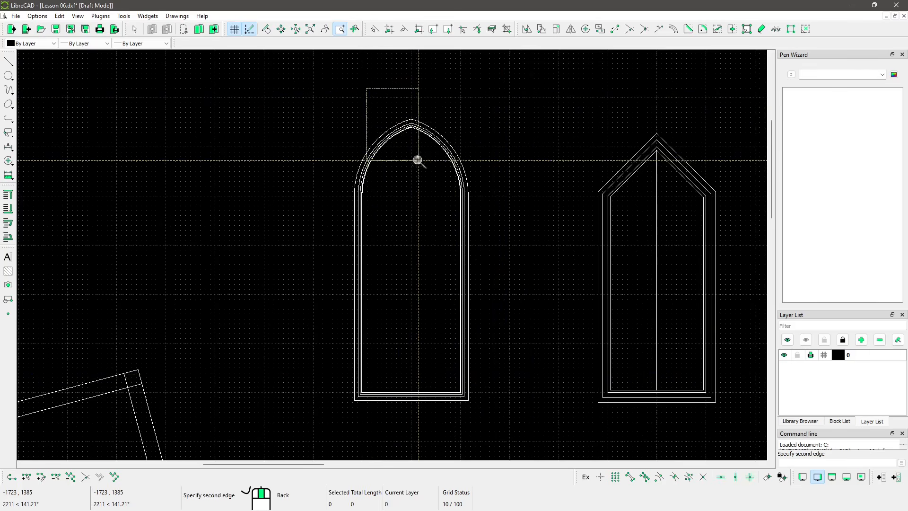
{"action": "left_click", "coordinate": [452, 169]}
{"action": "left_click", "coordinate": [330, 136]}
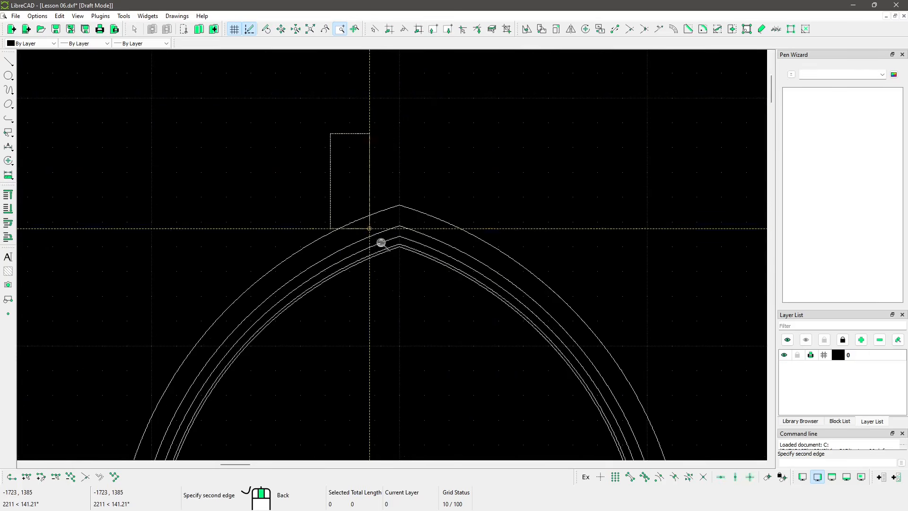
{"action": "left_click", "coordinate": [379, 243]}
{"action": "left_click", "coordinate": [353, 162]}
{"action": "left_click", "coordinate": [500, 359]}
{"action": "left_click", "coordinate": [338, 134]}
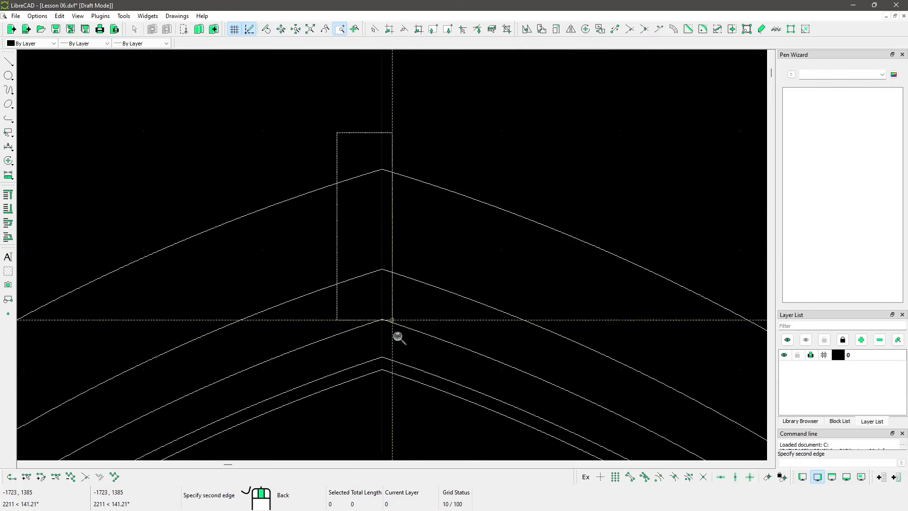
{"action": "left_click", "coordinate": [455, 450]}
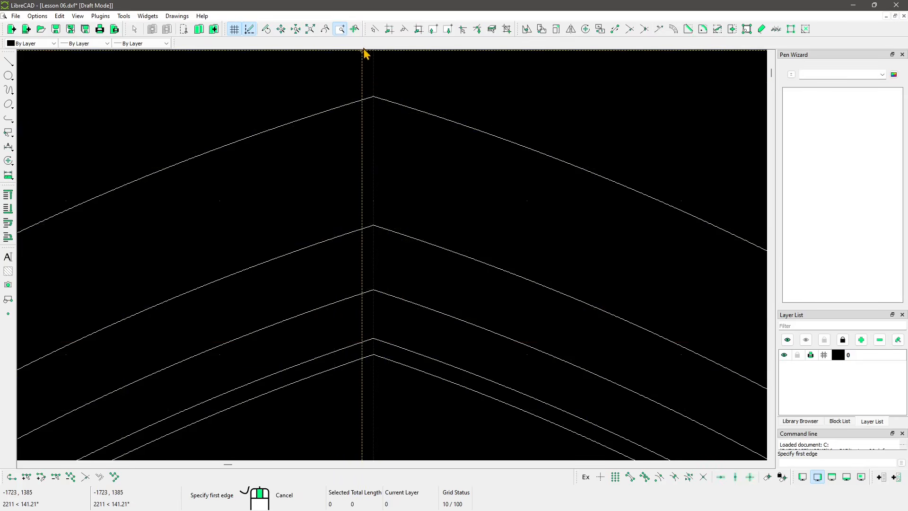
Fit the entire drawing with Auto Zoom, then zoom in and out on the empty area between the windows and the circle grid.
{"action": "left_click", "coordinate": [311, 31]}
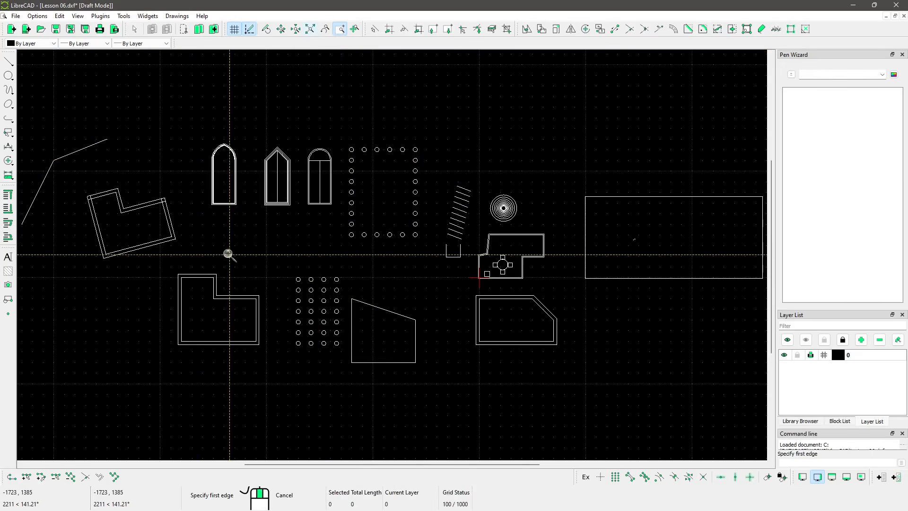
{"action": "scroll", "coordinate": [300, 249], "scroll_direction": "up", "scroll_amount": 10}
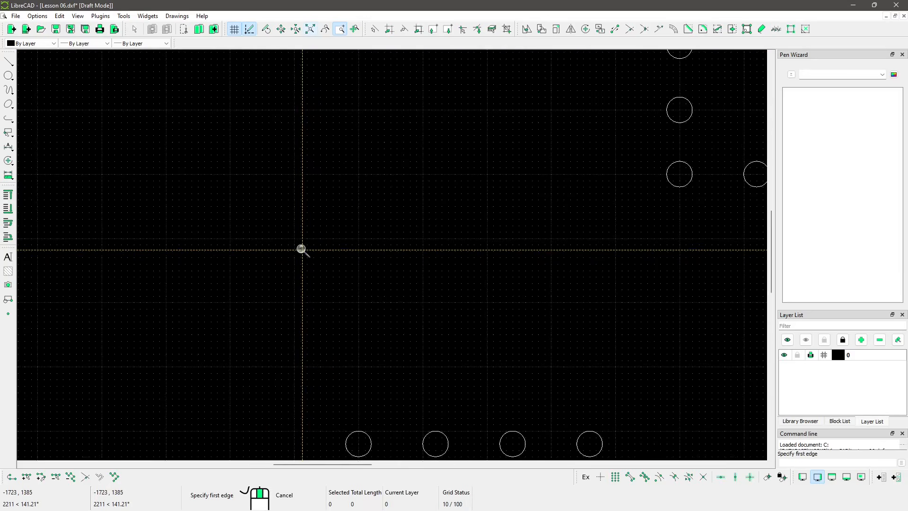
{"action": "scroll", "coordinate": [291, 267], "scroll_direction": "down", "scroll_amount": 6}
{"action": "scroll", "coordinate": [293, 268], "scroll_direction": "down", "scroll_amount": 3}
{"action": "scroll", "coordinate": [347, 267], "scroll_direction": "up", "scroll_amount": 5}
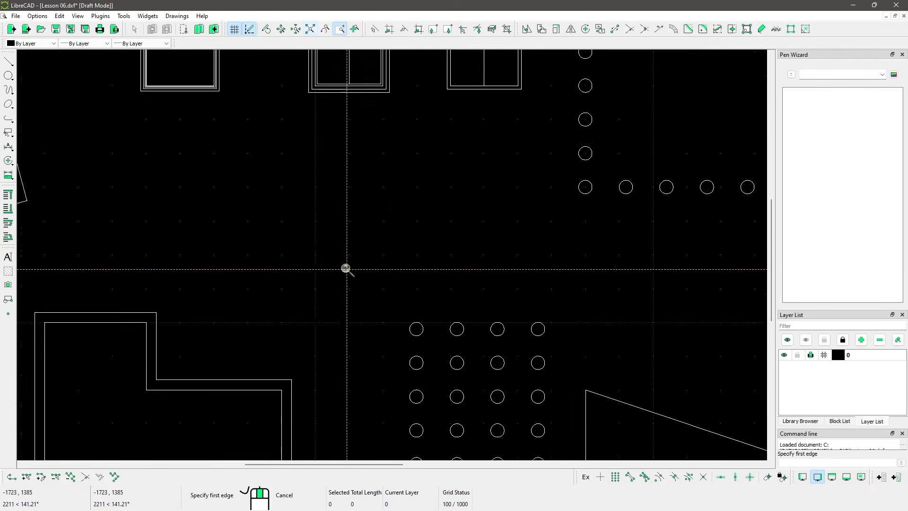
{"action": "mouse_move", "coordinate": [347, 268]}
{"action": "middle_mouse_down"}
{"action": "mouse_move", "coordinate": [371, 248]}
{"action": "mouse_move", "coordinate": [364, 253]}
{"action": "middle_mouse_up"}
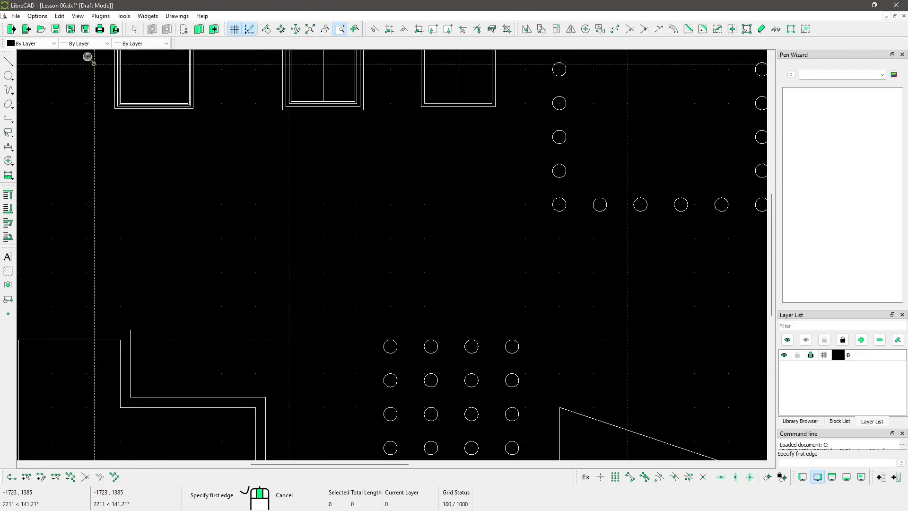
Switch the program to fullscreen display and back to the normal window.
{"action": "left_click", "coordinate": [78, 16]}
{"action": "left_click", "coordinate": [95, 30]}
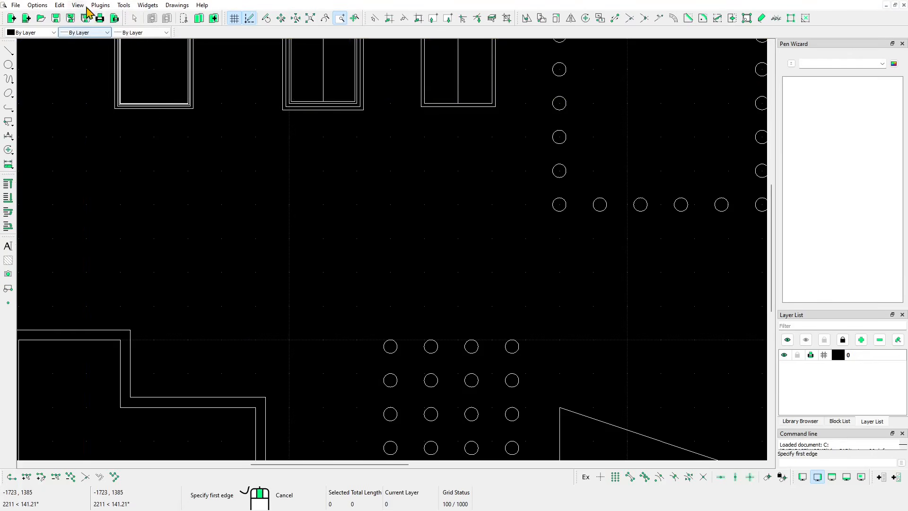
{"action": "left_click", "coordinate": [80, 5]}
{"action": "left_click", "coordinate": [84, 30]}
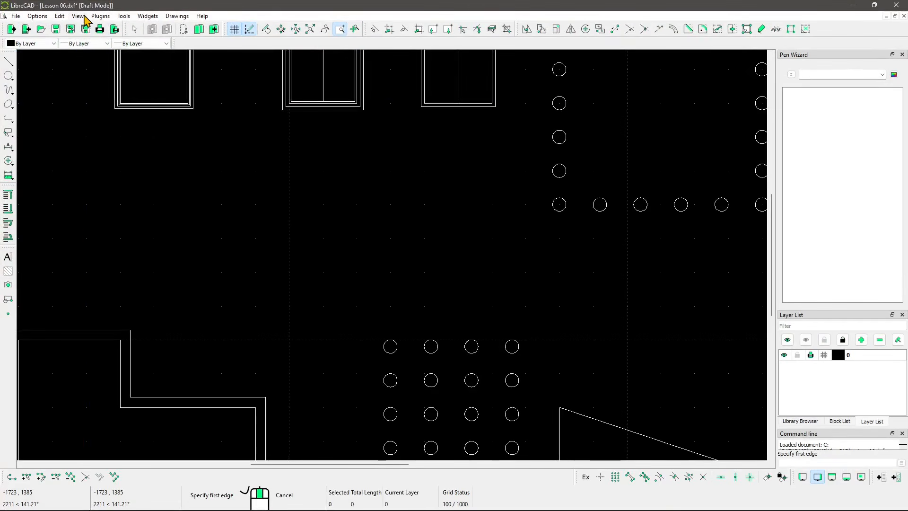
Turn the drawing grid off and on again.
{"action": "left_click", "coordinate": [84, 16]}
{"action": "mouse_move", "coordinate": [82, 19]}
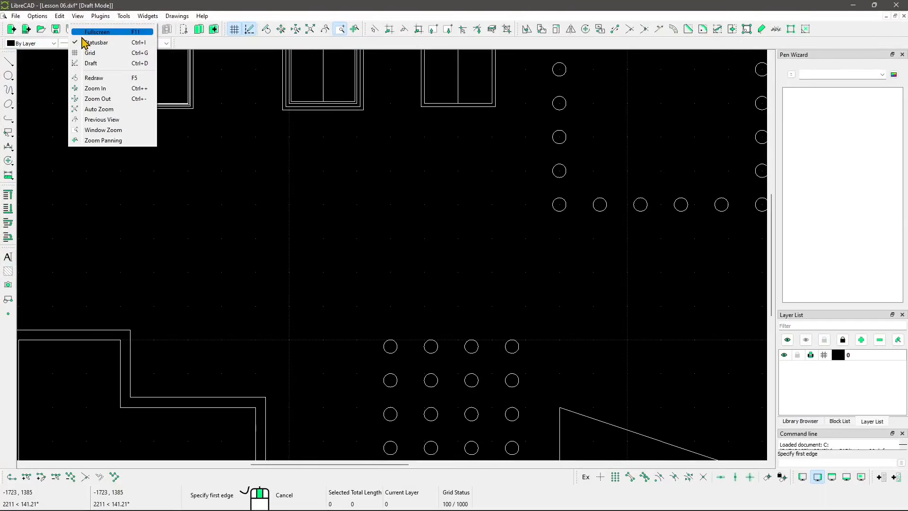
{"action": "left_click", "coordinate": [143, 58]}
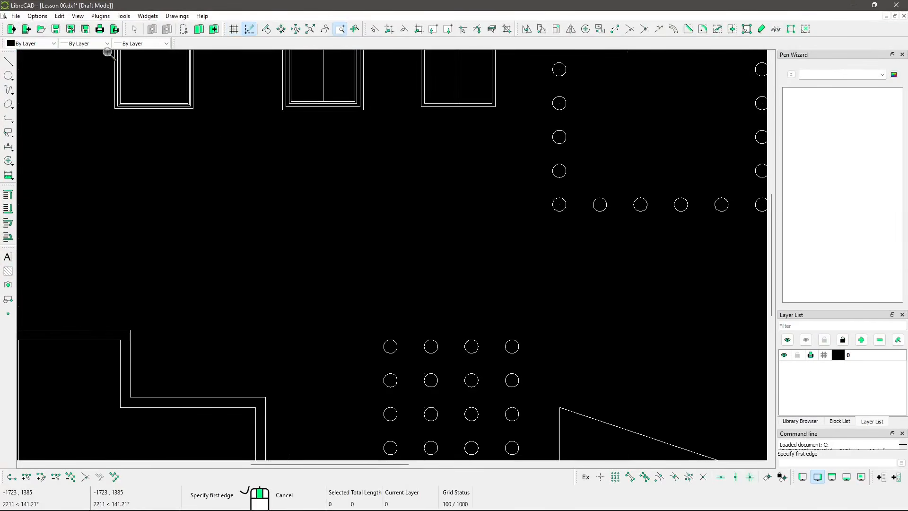
{"action": "left_click", "coordinate": [77, 17]}
{"action": "left_click", "coordinate": [88, 55]}
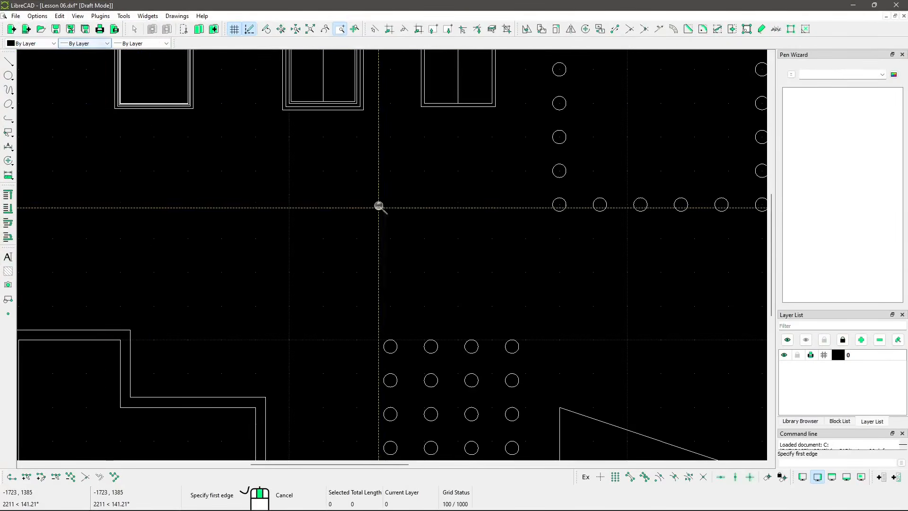
{"action": "left_click", "coordinate": [77, 17]}
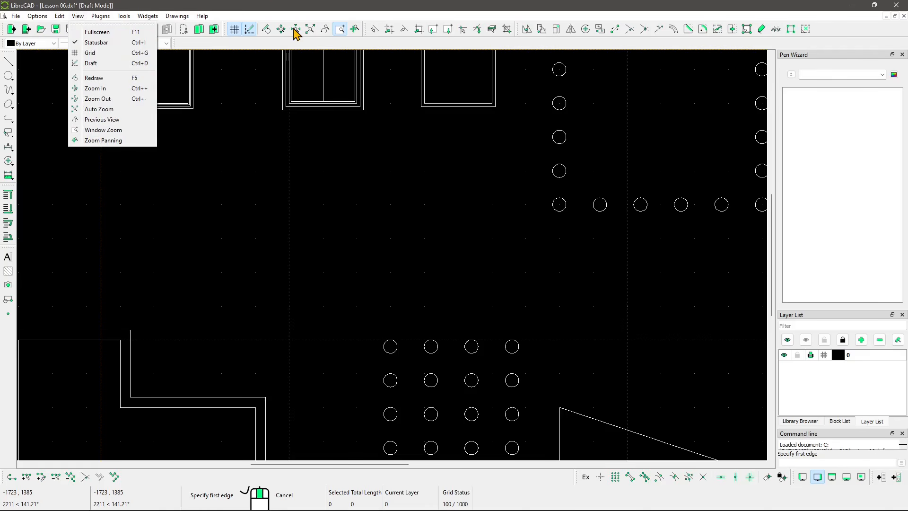
{"action": "left_click", "coordinate": [258, 55]}
{"action": "left_click", "coordinate": [77, 17]}
{"action": "left_click", "coordinate": [78, 17]}
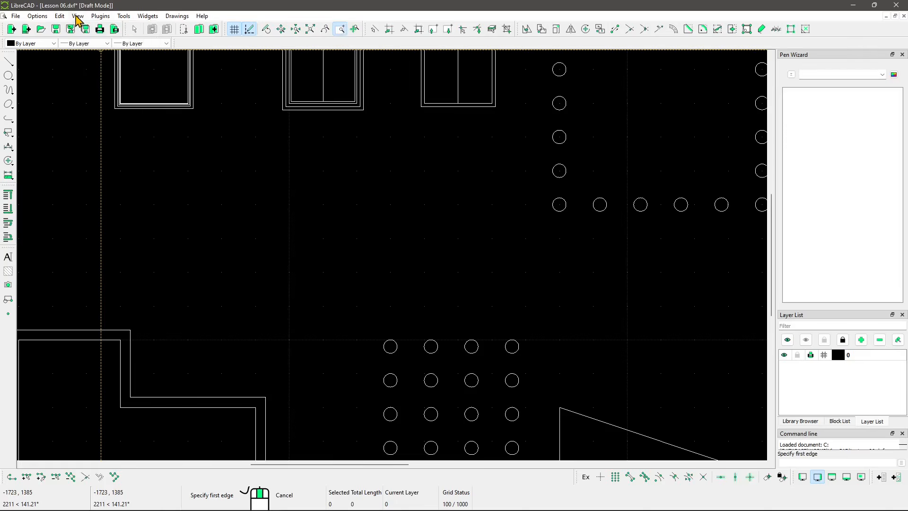
{"action": "left_click", "coordinate": [78, 16]}
{"action": "left_click", "coordinate": [77, 16]}
{"action": "left_click", "coordinate": [78, 16]}
{"action": "left_click", "coordinate": [78, 16]}
{"action": "left_click", "coordinate": [77, 16]}
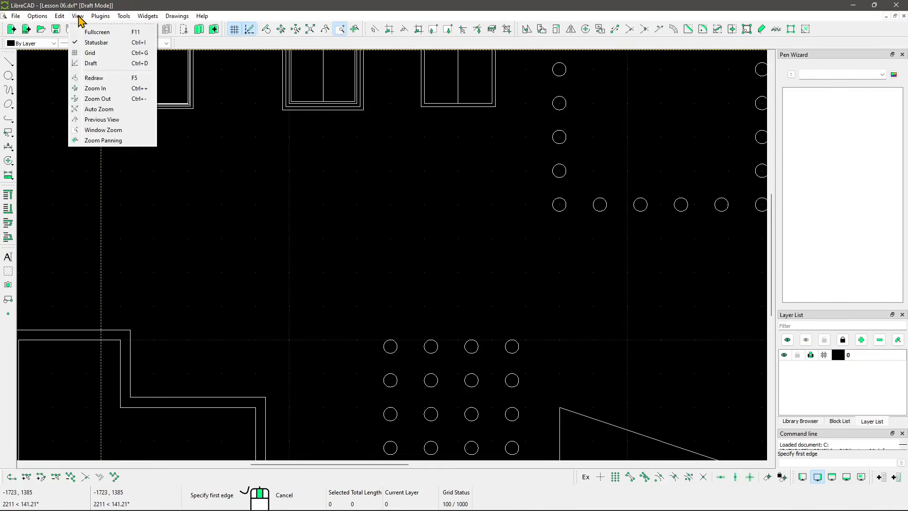
{"action": "left_click", "coordinate": [78, 16]}
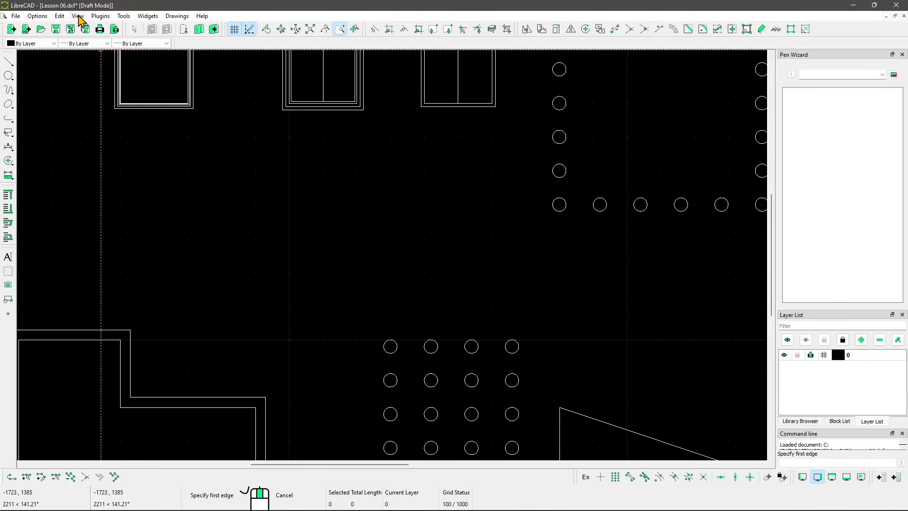
Leave the Window Zoom command and check the list of available toolbars for the Select toolbar.
{"action": "right_click", "coordinate": [324, 217]}
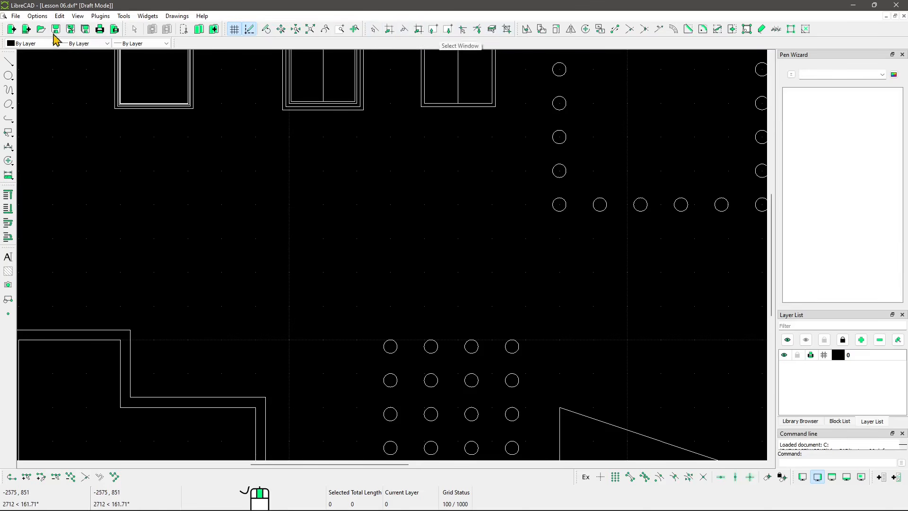
{"action": "left_click", "coordinate": [38, 16]}
{"action": "key", "text": "Left"}
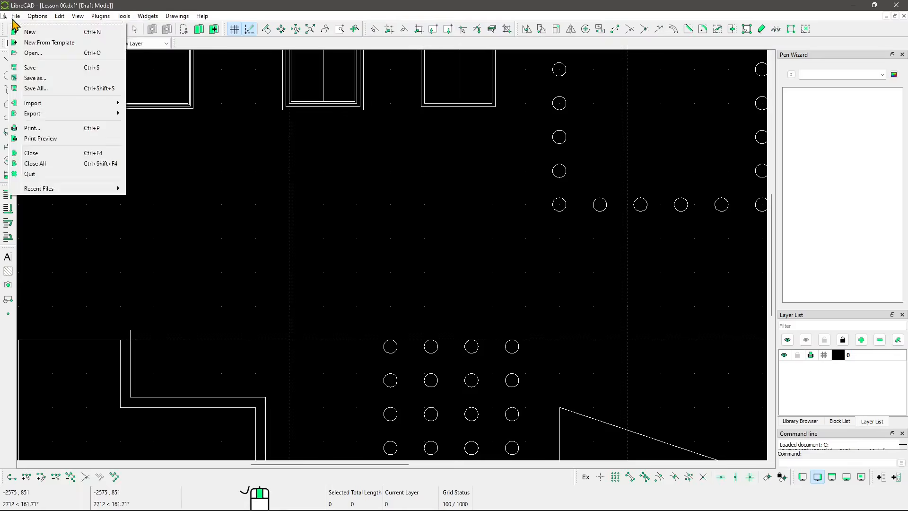
{"action": "key", "text": "Left"}
{"action": "key", "text": "Escape"}
{"action": "right_click", "coordinate": [406, 42]}
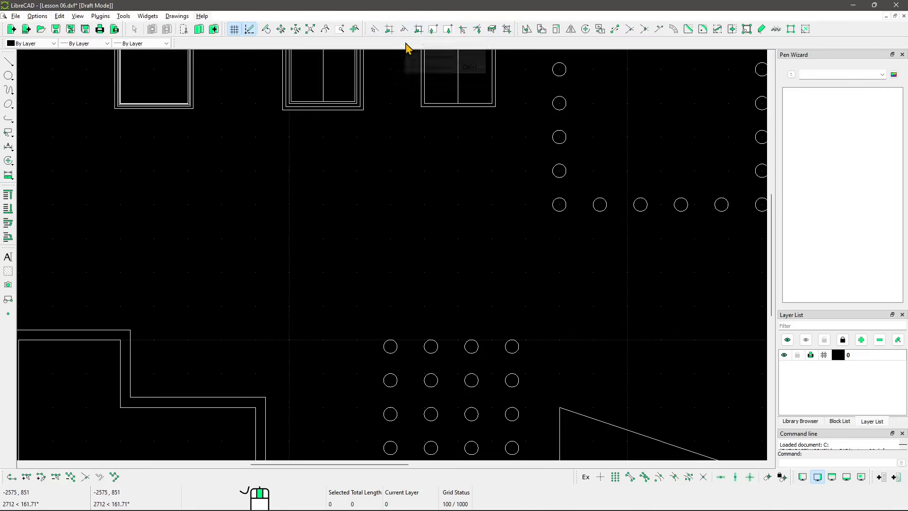
{"action": "mouse_move", "coordinate": [434, 48]}
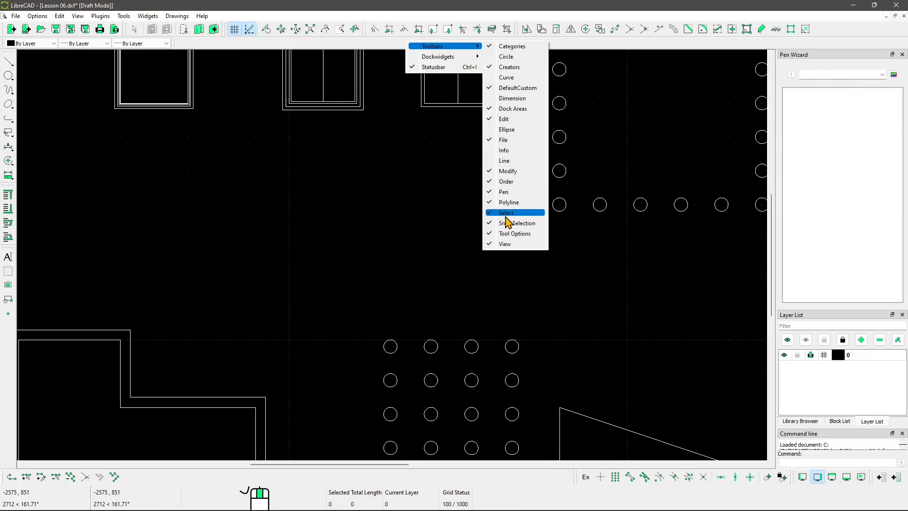
{"action": "key", "text": "Escape"}
{"action": "left_click", "coordinate": [372, 46]}
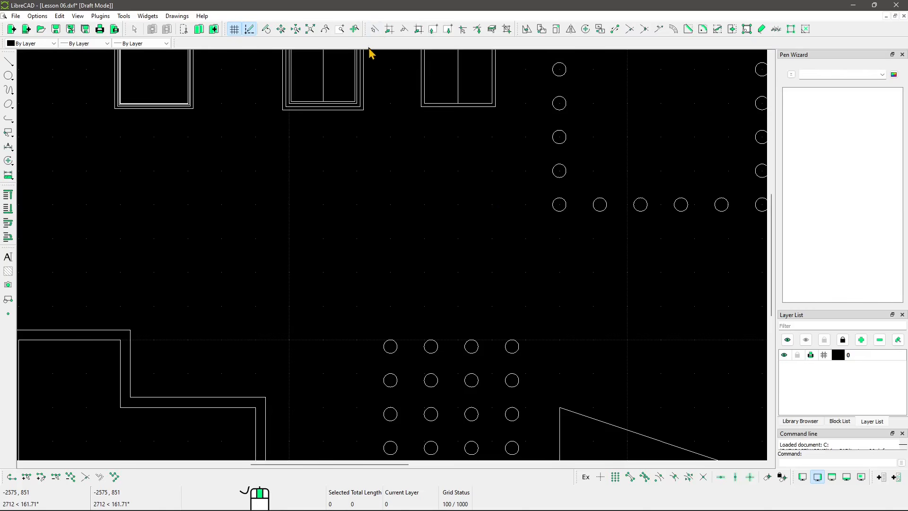
Select every entity in the drawing with Select All, then clear the selection with Deselect All.
{"action": "left_click", "coordinate": [388, 32]}
{"action": "scroll", "coordinate": [336, 215], "scroll_direction": "down", "scroll_amount": 5}
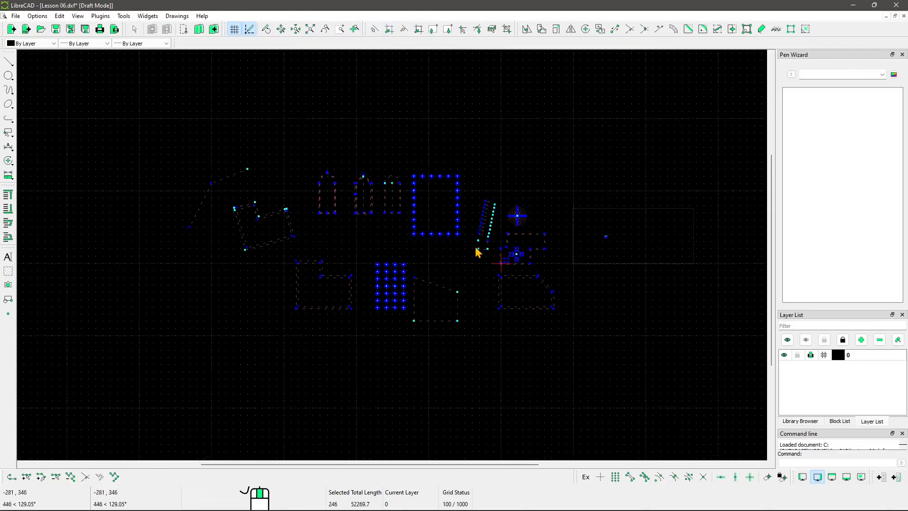
{"action": "middle_click_drag", "start_coordinate": [283, 232], "coordinate": [341, 235]}
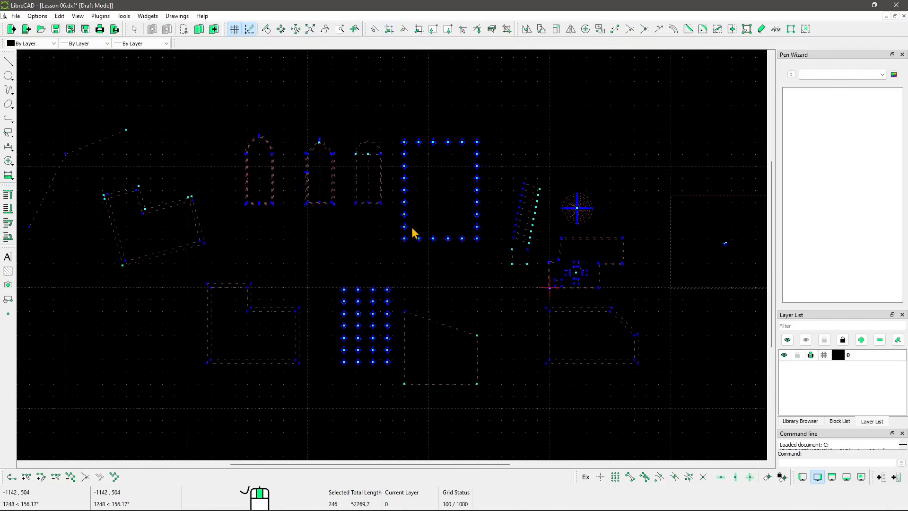
{"action": "left_click", "coordinate": [374, 30]}
Select seven circles individually around the lower-left corner of the rectangular circle pattern, then deselect three of them.
{"action": "scroll", "coordinate": [409, 211], "scroll_direction": "up", "scroll_amount": 5}
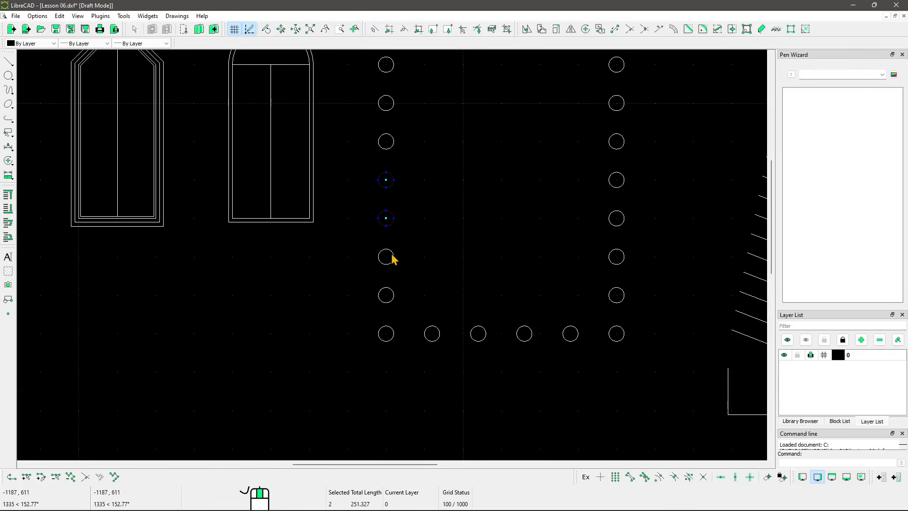
{"action": "left_click", "coordinate": [393, 295]}
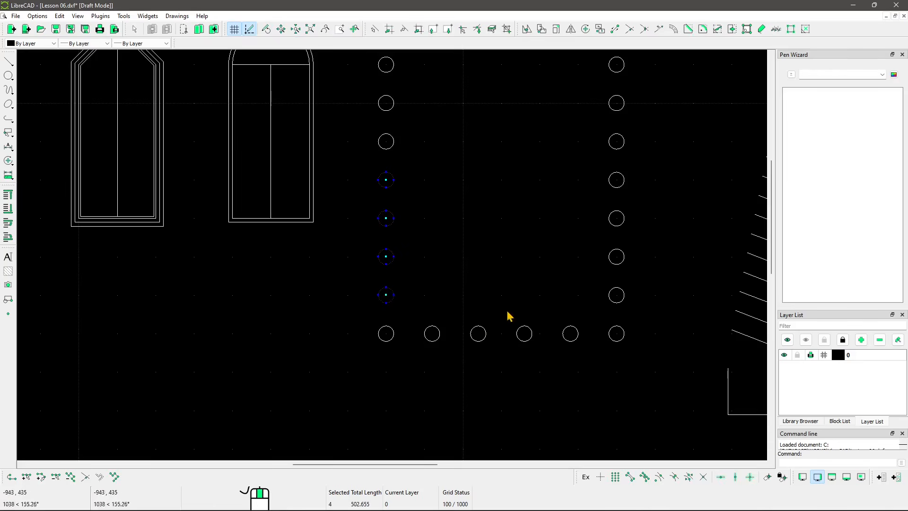
{"action": "left_click", "coordinate": [391, 333]}
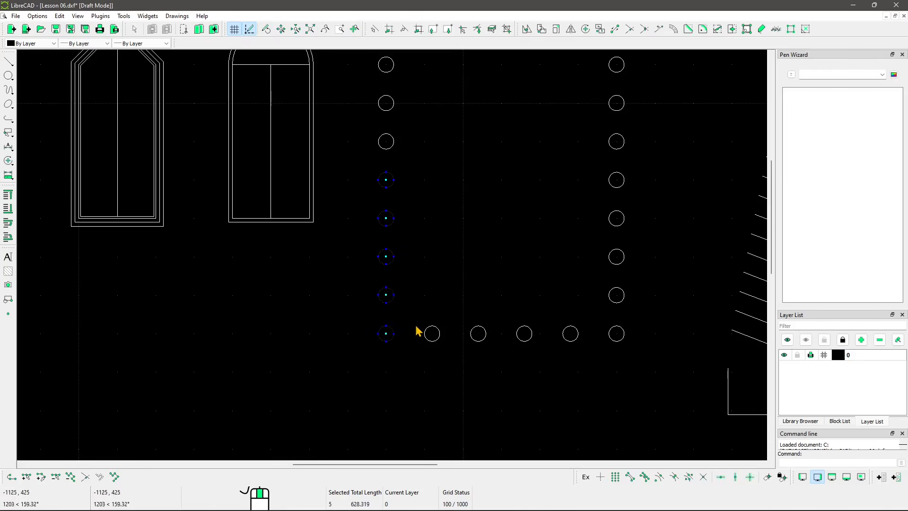
{"action": "left_click", "coordinate": [430, 333]}
{"action": "left_click", "coordinate": [477, 336]}
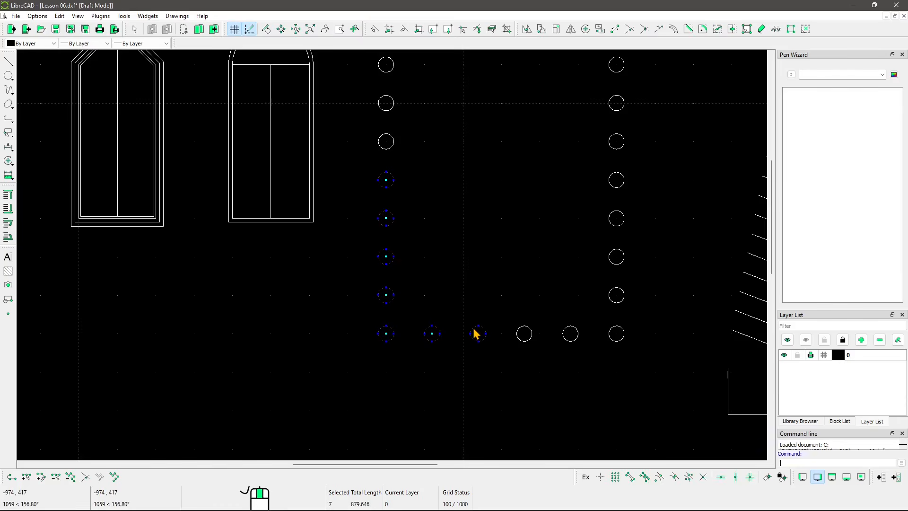
{"action": "left_click", "coordinate": [475, 333]}
{"action": "left_click", "coordinate": [392, 294]}
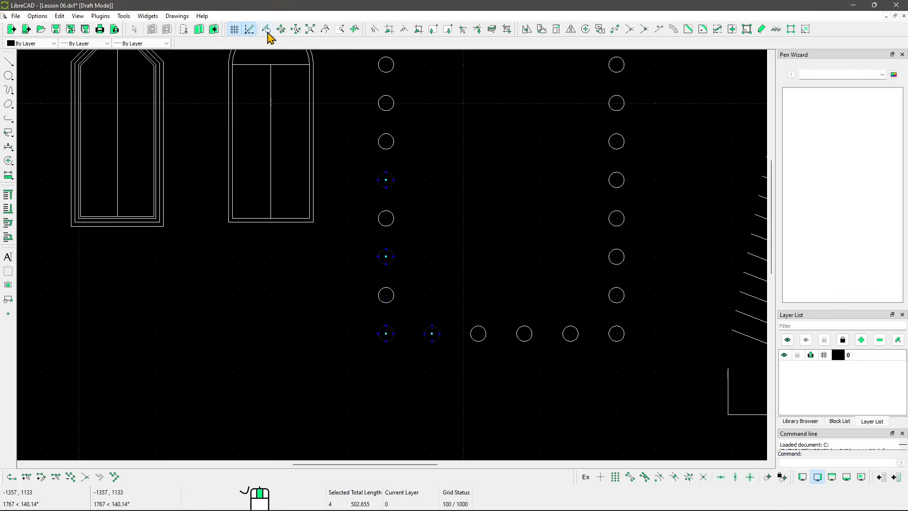
Add three circles at the upper-right corner of the rectangular circle pattern to the selection individually with Select Entity.
{"action": "left_click", "coordinate": [403, 31]}
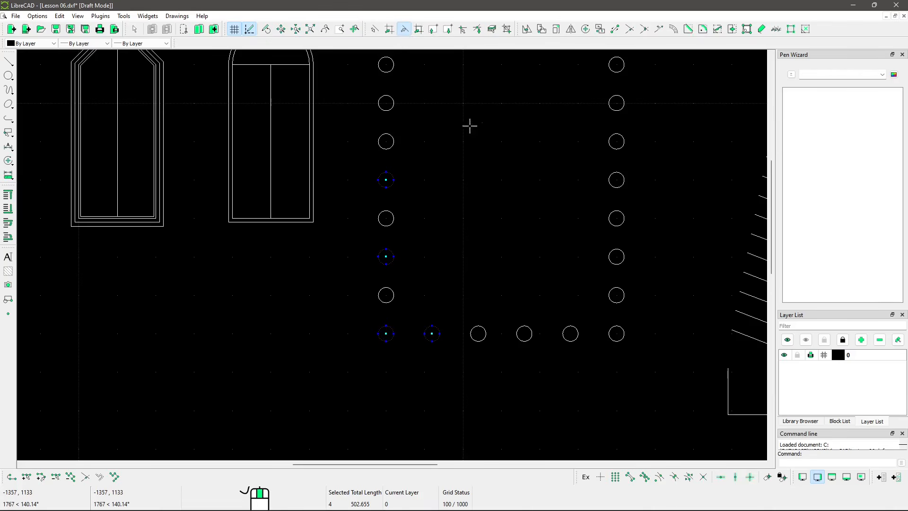
{"action": "mouse_move", "coordinate": [534, 175]}
{"action": "middle_mouse_down"}
{"action": "mouse_move", "coordinate": [408, 282]}
{"action": "mouse_move", "coordinate": [414, 222]}
{"action": "middle_mouse_up"}
{"action": "scroll", "coordinate": [411, 277], "scroll_direction": "down", "scroll_amount": 1}
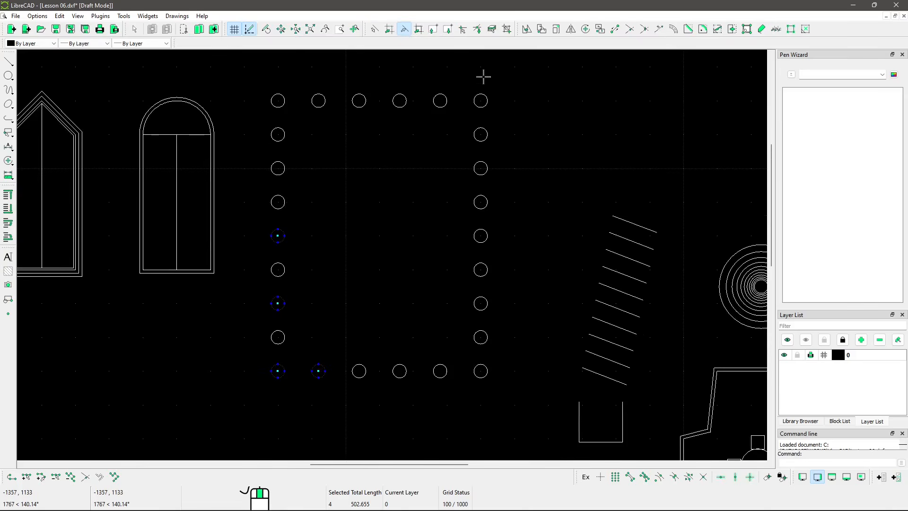
{"action": "left_click", "coordinate": [480, 167]}
{"action": "left_click", "coordinate": [481, 101]}
{"action": "left_click", "coordinate": [480, 134]}
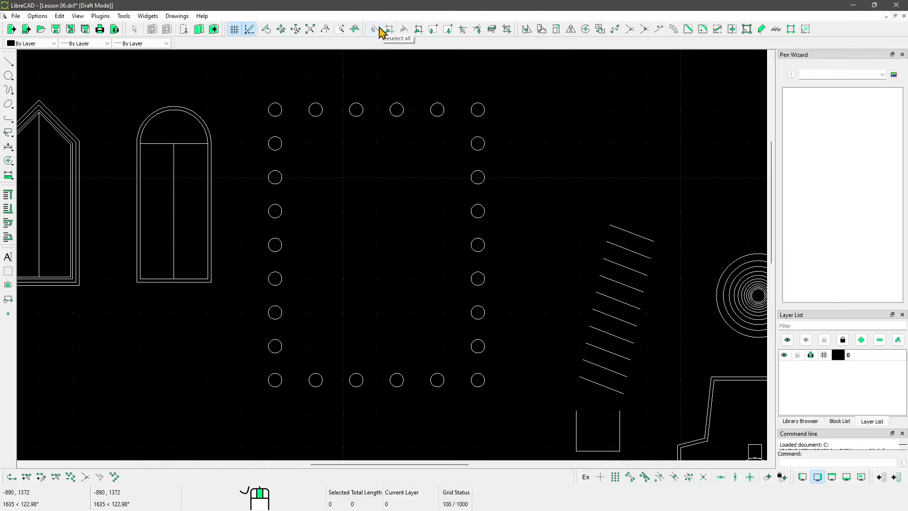
Use Select Window repeatedly to select all ten circles in the upper three rows of the rectangular circle pattern.
{"action": "left_click", "coordinate": [431, 31]}
{"action": "left_click_drag", "start_coordinate": [337, 75], "coordinate": [496, 193]}
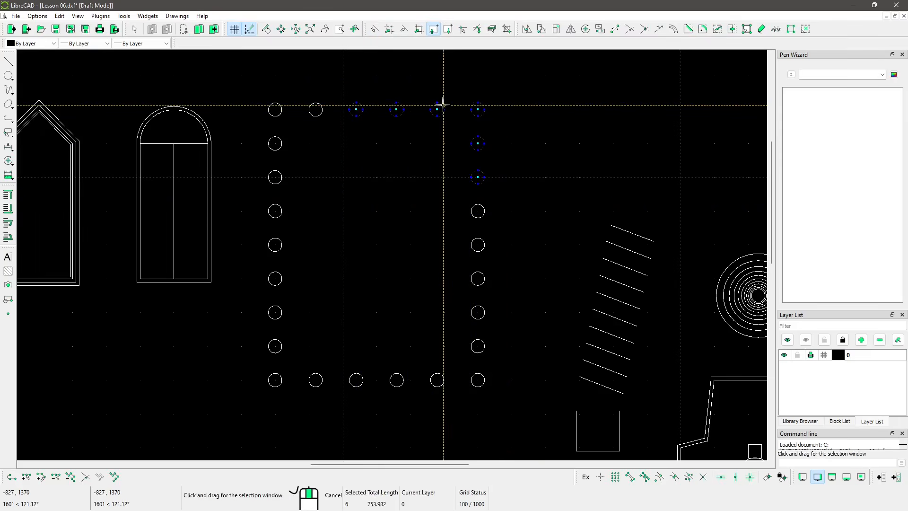
{"action": "left_click_drag", "start_coordinate": [552, 68], "coordinate": [340, 142]}
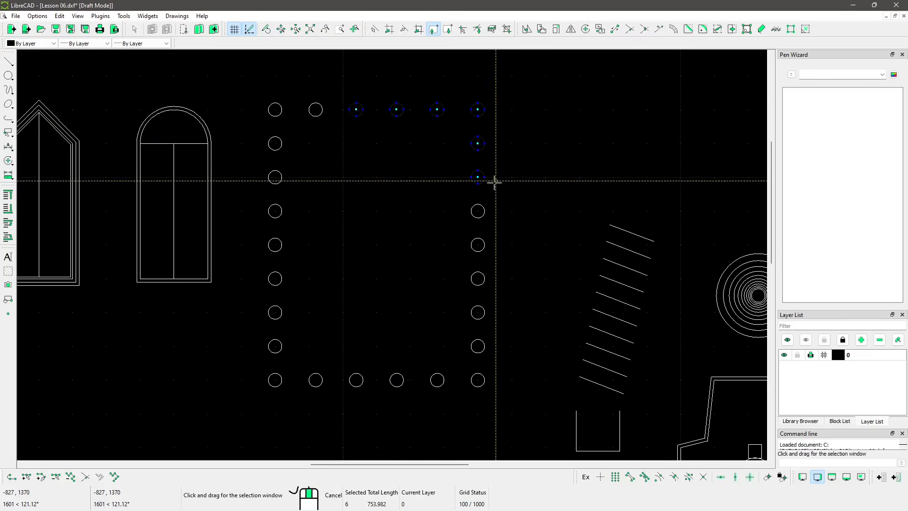
{"action": "left_click_drag", "start_coordinate": [537, 78], "coordinate": [308, 196]}
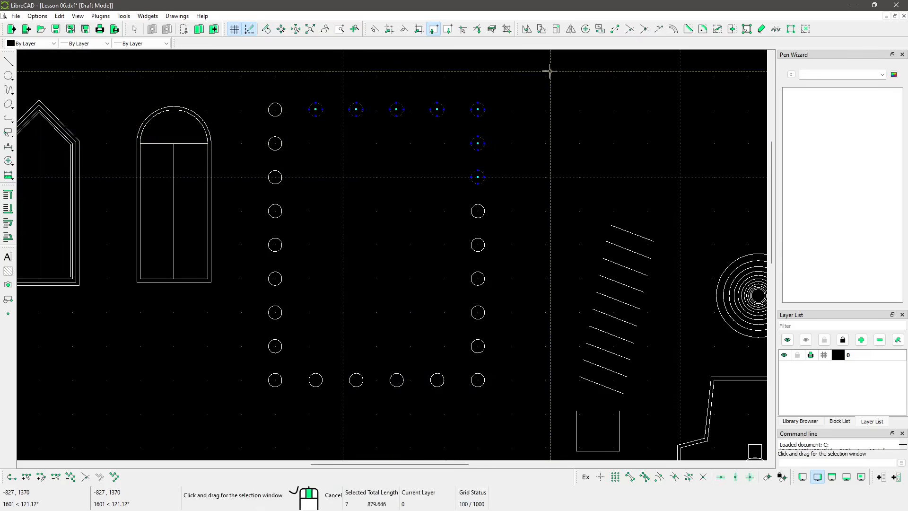
{"action": "left_click_drag", "start_coordinate": [550, 71], "coordinate": [257, 189]}
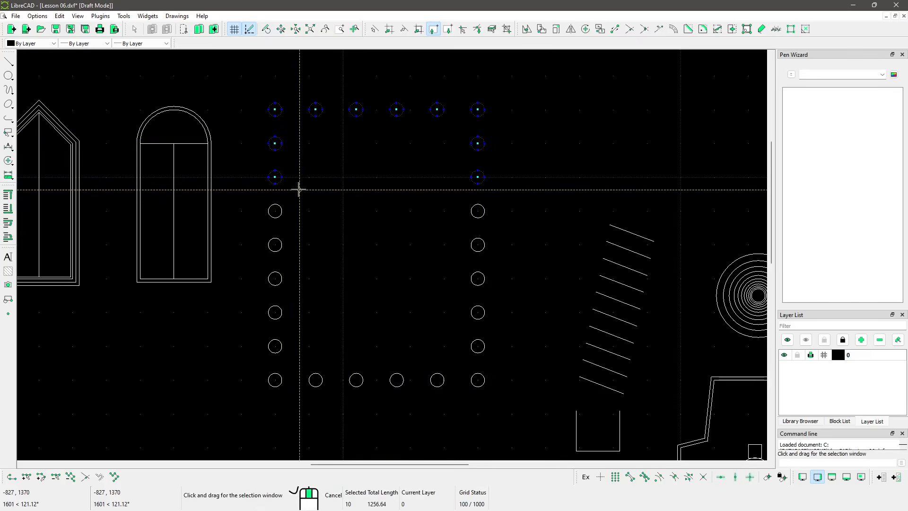
Remove the pattern's uppermost row of circles from the selection with Deselect Window, then add four circles in its sixth and seventh rows with Select Window.
{"action": "left_click", "coordinate": [448, 29]}
{"action": "left_click_drag", "start_coordinate": [288, 73], "coordinate": [451, 128]}
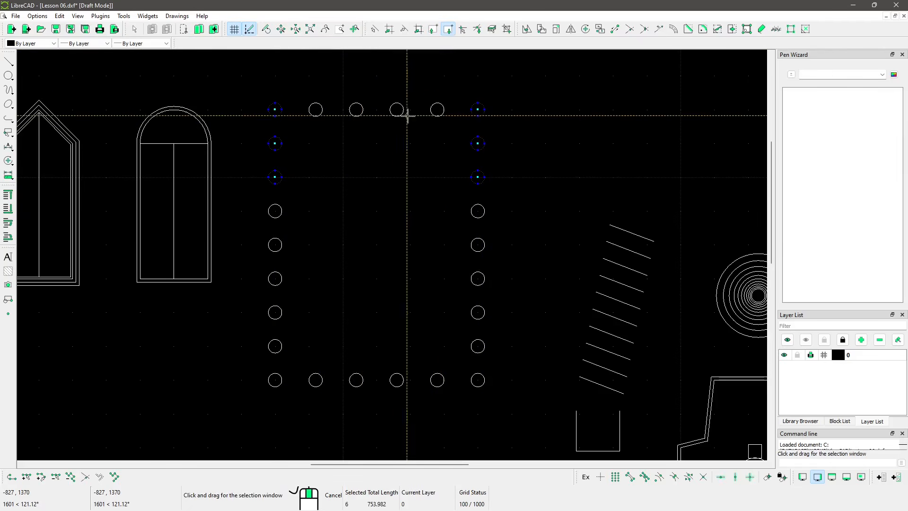
{"action": "left_click_drag", "start_coordinate": [503, 93], "coordinate": [285, 113]}
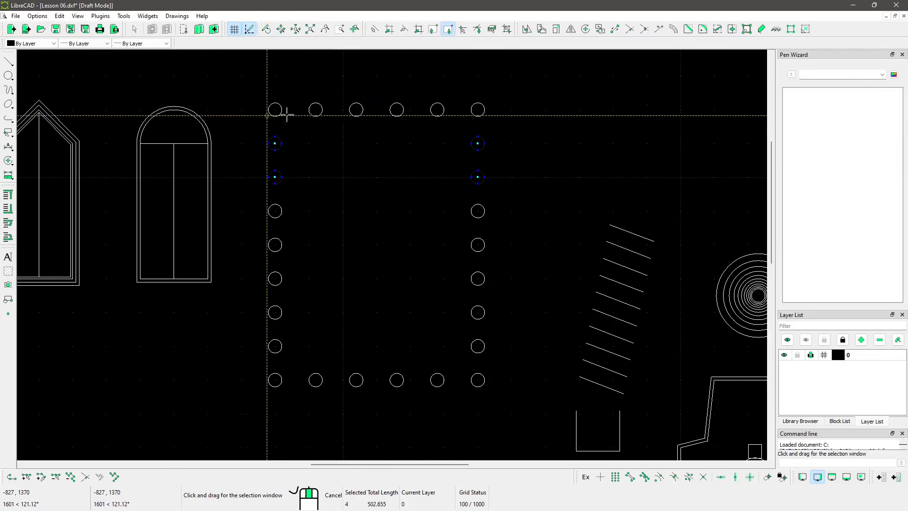
{"action": "left_click", "coordinate": [434, 29]}
{"action": "left_click_drag", "start_coordinate": [262, 274], "coordinate": [486, 318]}
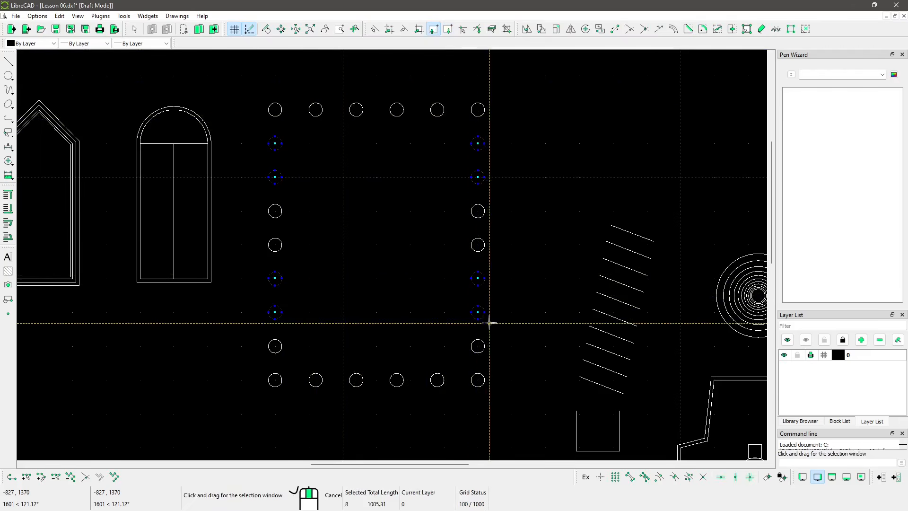
Select the pattern's uppermost row of circles with a Select Intersected Entities line across it, then clear the selection.
{"action": "left_click", "coordinate": [463, 32]}
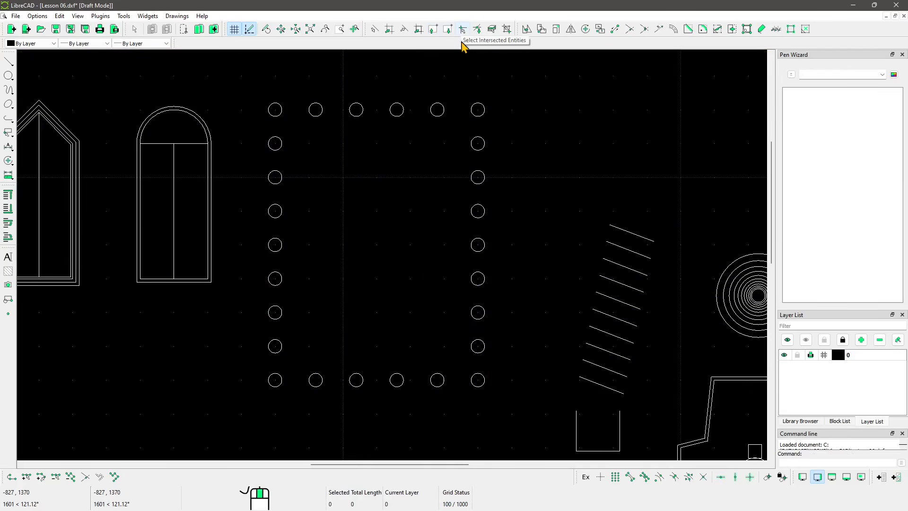
{"action": "left_click", "coordinate": [252, 103]}
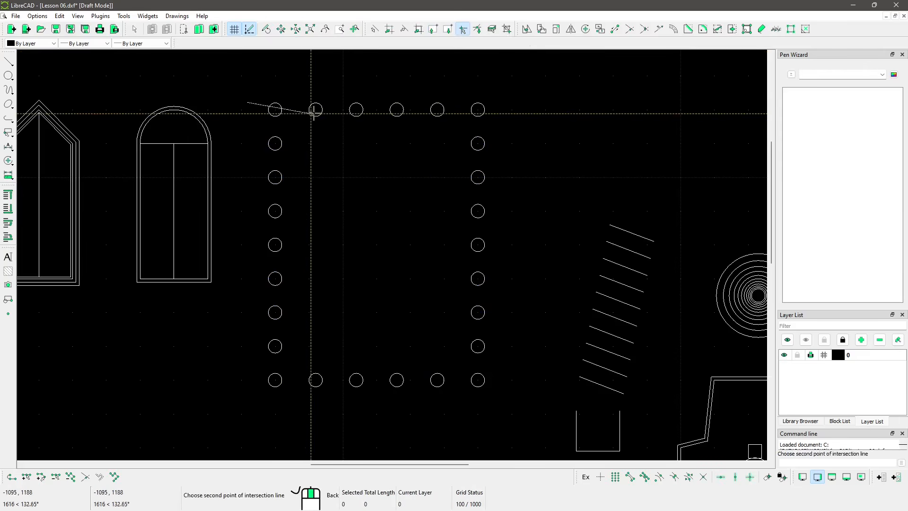
{"action": "left_click", "coordinate": [516, 115]}
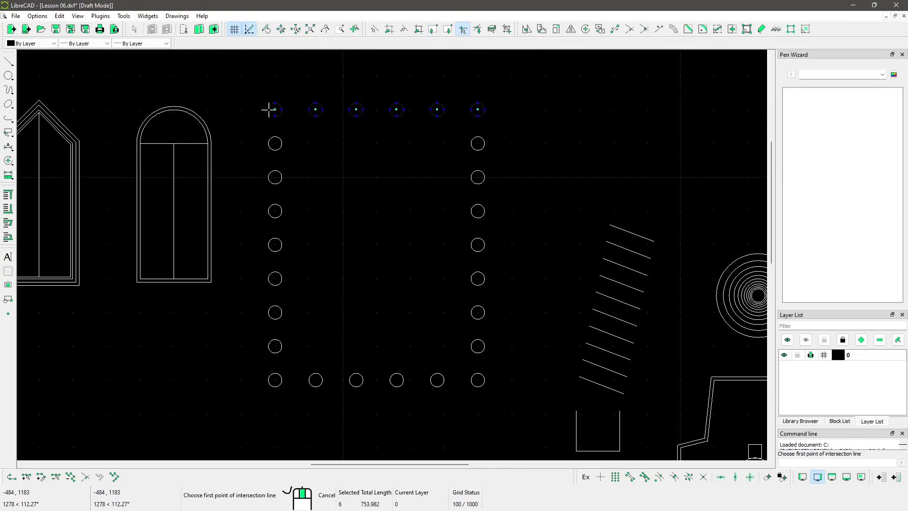
{"action": "key", "text": "Escape"}
Select circles in the four-column circle grid with a diagonal Select Intersected Entities line, then clear the selection.
{"action": "scroll", "coordinate": [397, 247], "scroll_direction": "down", "scroll_amount": 8}
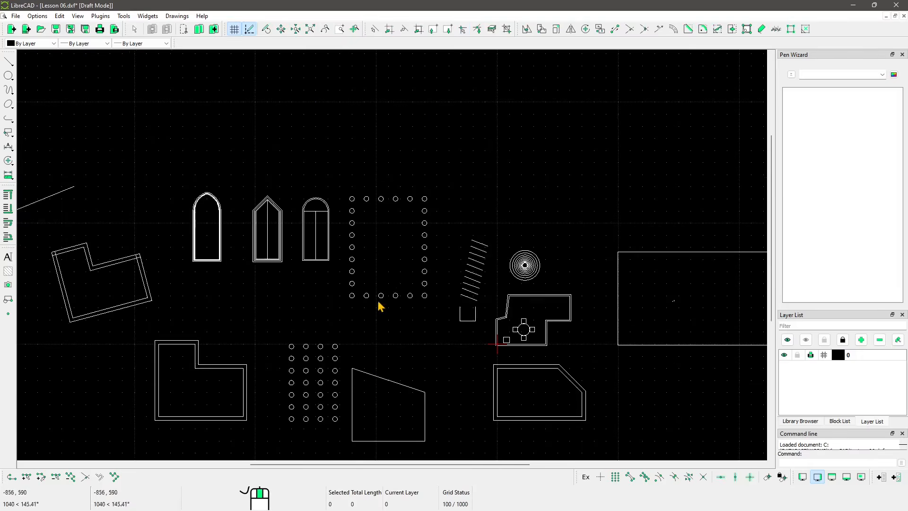
{"action": "scroll", "coordinate": [381, 307], "scroll_direction": "up", "scroll_amount": 5}
{"action": "scroll", "coordinate": [375, 211], "scroll_direction": "up", "scroll_amount": 2}
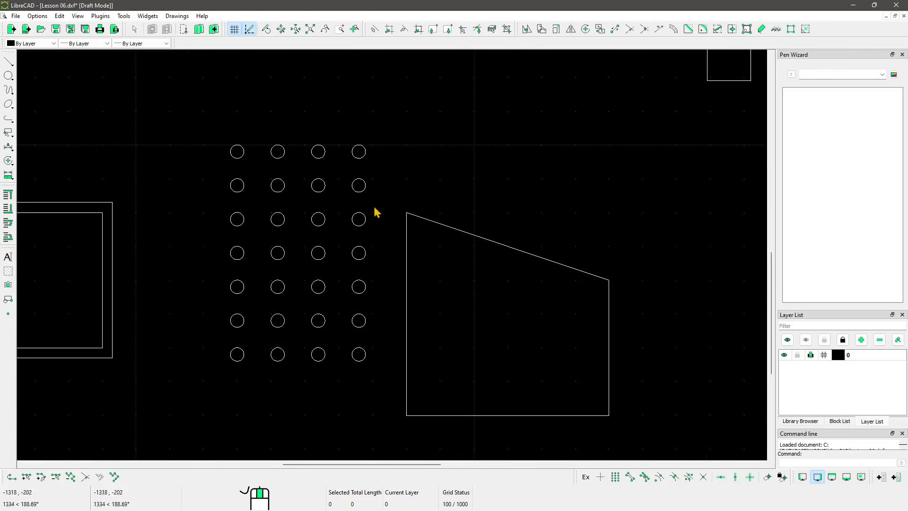
{"action": "right_click", "coordinate": [396, 132]}
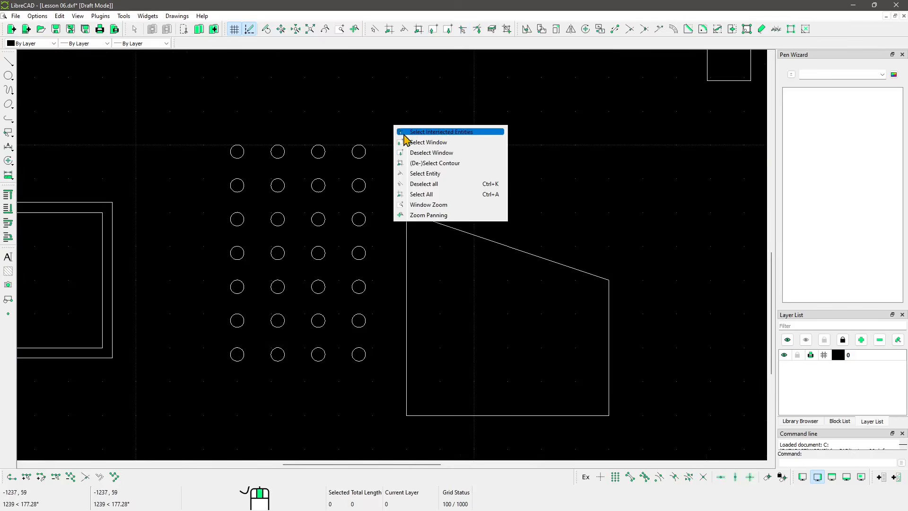
{"action": "left_click", "coordinate": [428, 132]}
{"action": "left_click", "coordinate": [425, 94]}
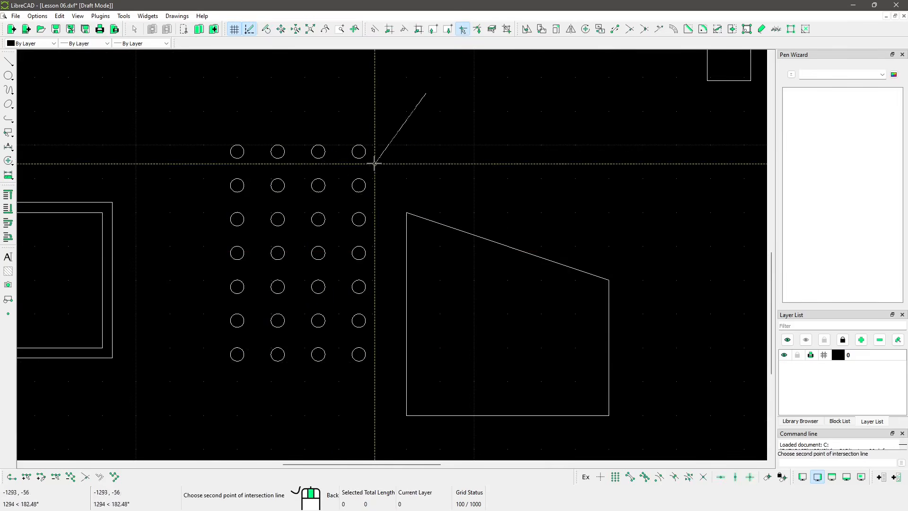
{"action": "left_click", "coordinate": [193, 393]}
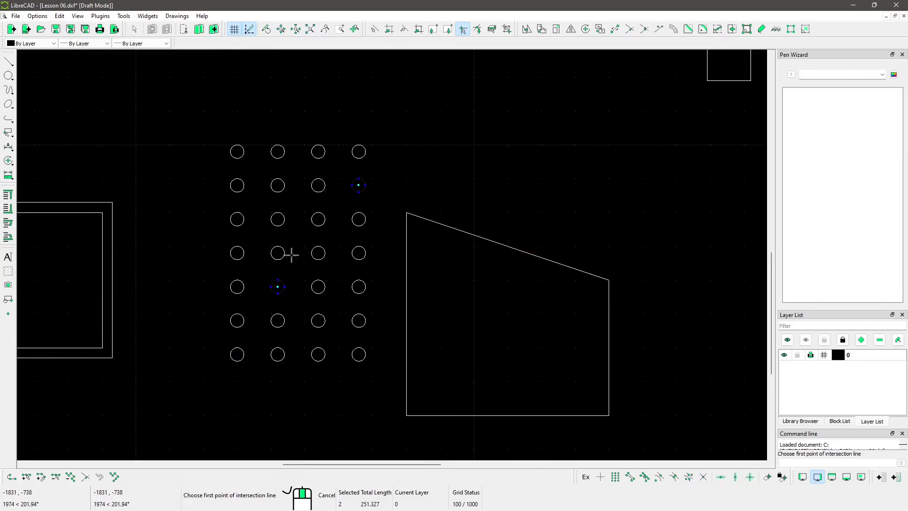
{"action": "key", "text": "Escape"}
Select three circles in the four-column grid with a new diagonal intersection line ending below its lower-left corner.
{"action": "right_click", "coordinate": [416, 67]}
{"action": "left_click", "coordinate": [438, 66]}
{"action": "right_click", "coordinate": [433, 89]}
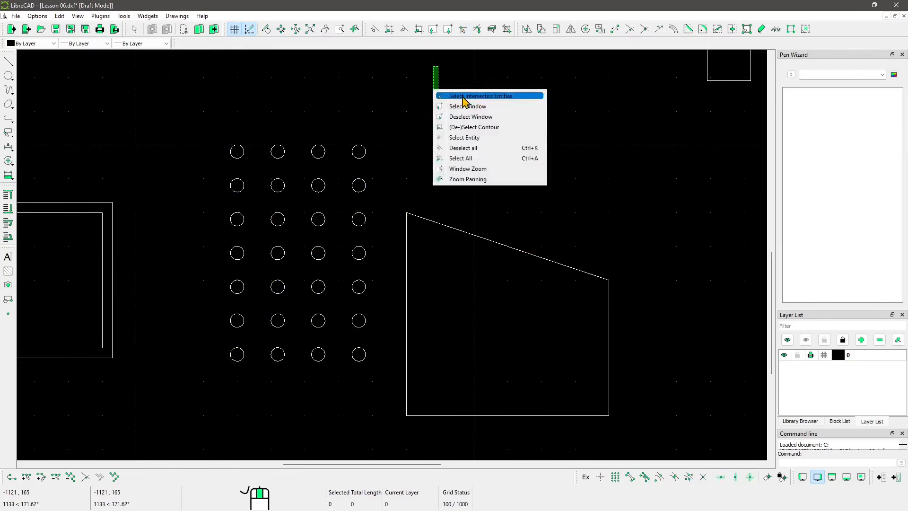
{"action": "left_click", "coordinate": [463, 97]}
{"action": "left_click", "coordinate": [452, 76]}
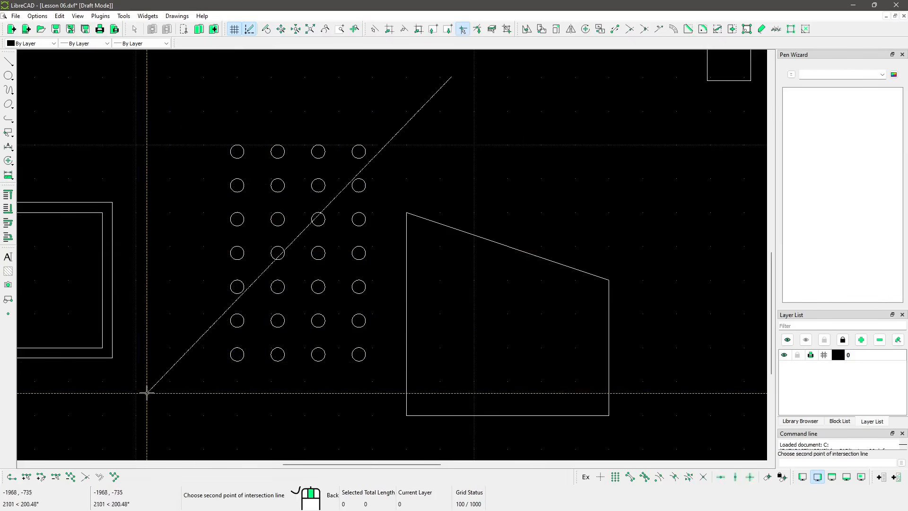
{"action": "left_click", "coordinate": [187, 431]}
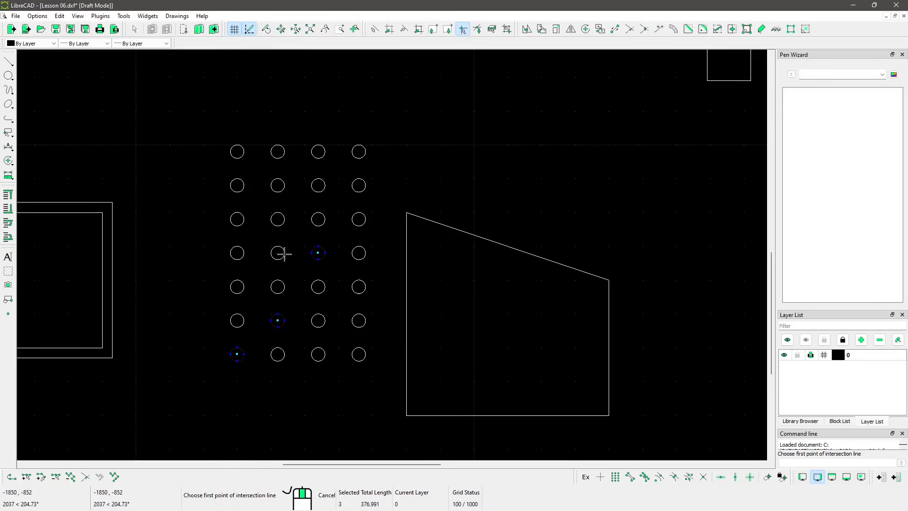
Deselect the three selected grid circles one after another with Deselect Intersected Entities lines, then leave the command.
{"action": "left_click", "coordinate": [483, 33]}
{"action": "left_click", "coordinate": [212, 119]}
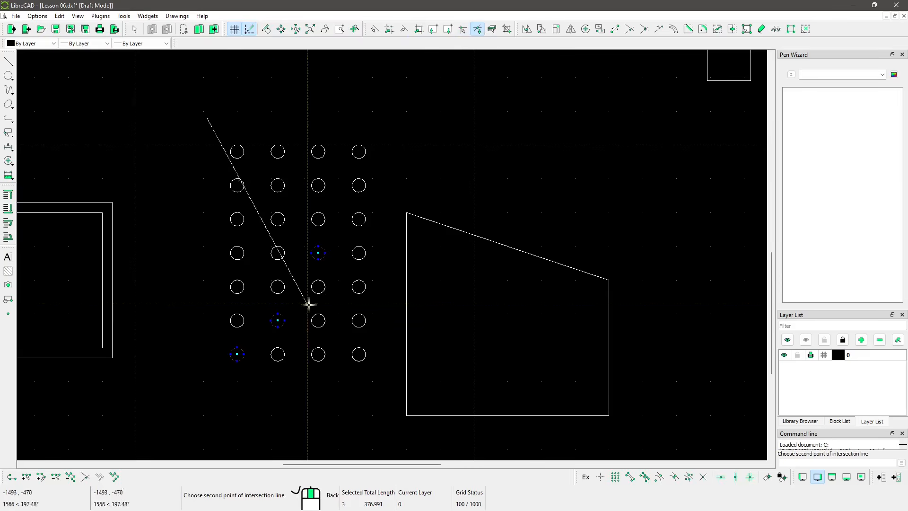
{"action": "left_click", "coordinate": [388, 344]}
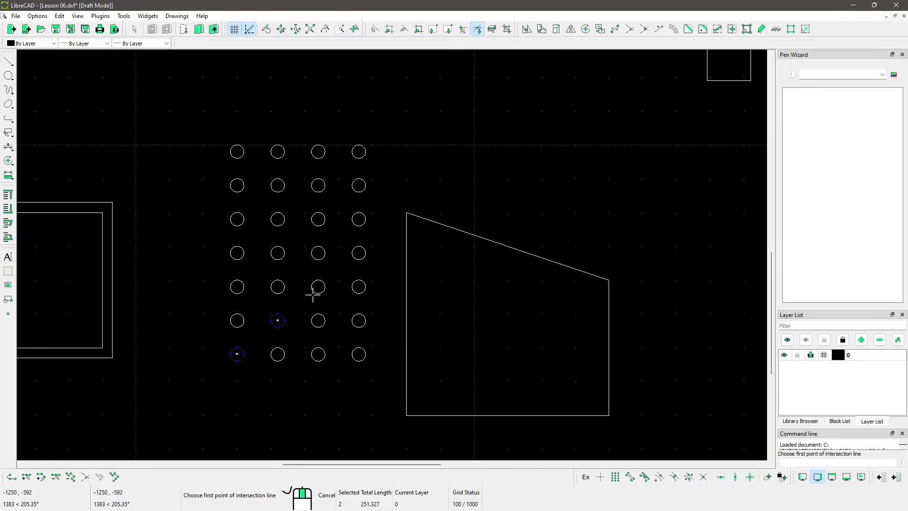
{"action": "left_click", "coordinate": [278, 99]}
{"action": "left_click", "coordinate": [273, 427]}
{"action": "left_click", "coordinate": [236, 111]}
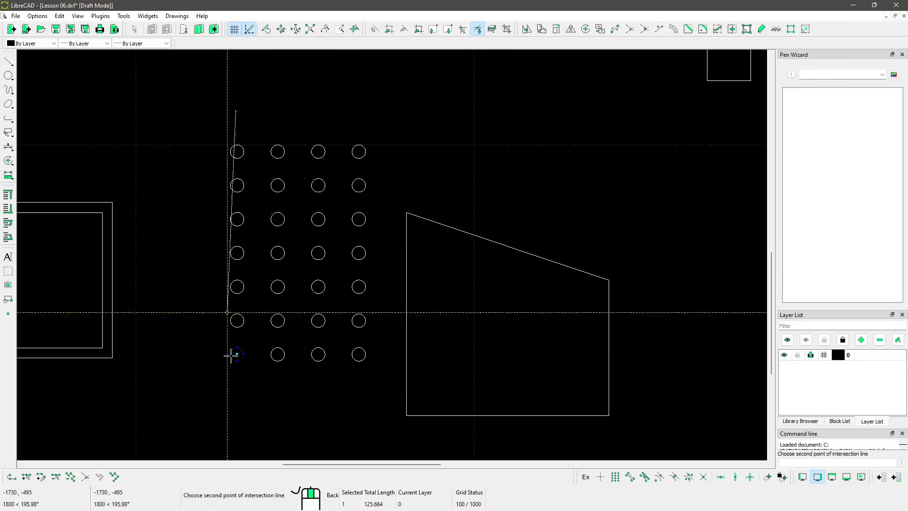
{"action": "left_click", "coordinate": [232, 355]}
{"action": "right_click", "coordinate": [239, 416]}
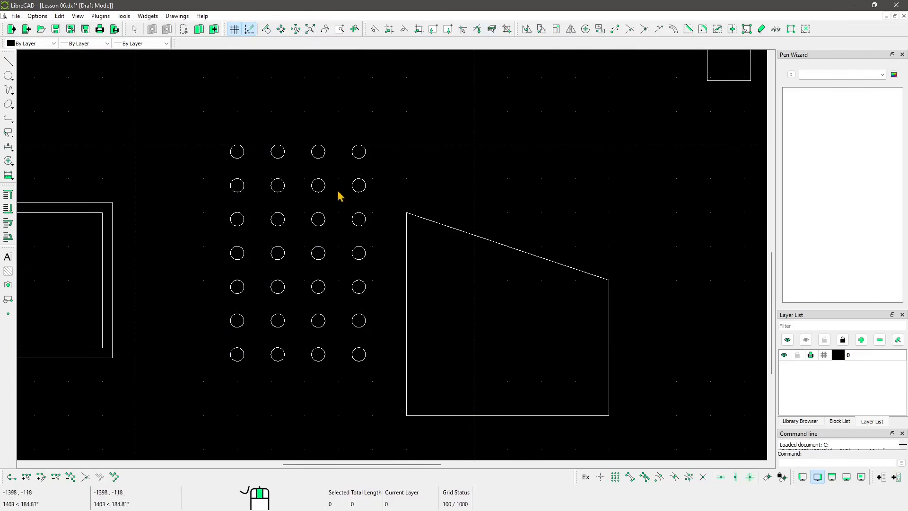
Enlarge the Layer List upwards by reducing the height of the Pen Wizard above it.
{"action": "scroll", "coordinate": [342, 217], "scroll_direction": "down", "scroll_amount": 3}
{"action": "scroll", "coordinate": [468, 264], "scroll_direction": "up", "scroll_amount": 1}
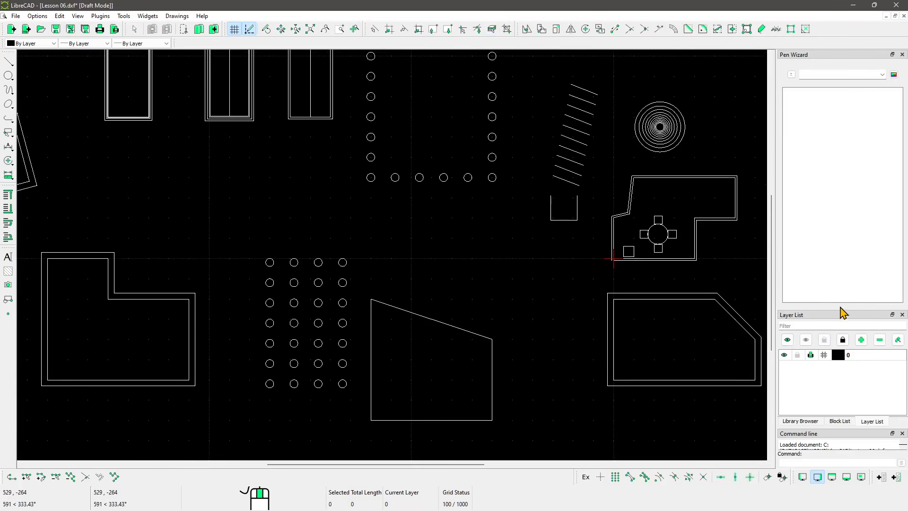
{"action": "left_click_drag", "start_coordinate": [840, 308], "coordinate": [833, 191]}
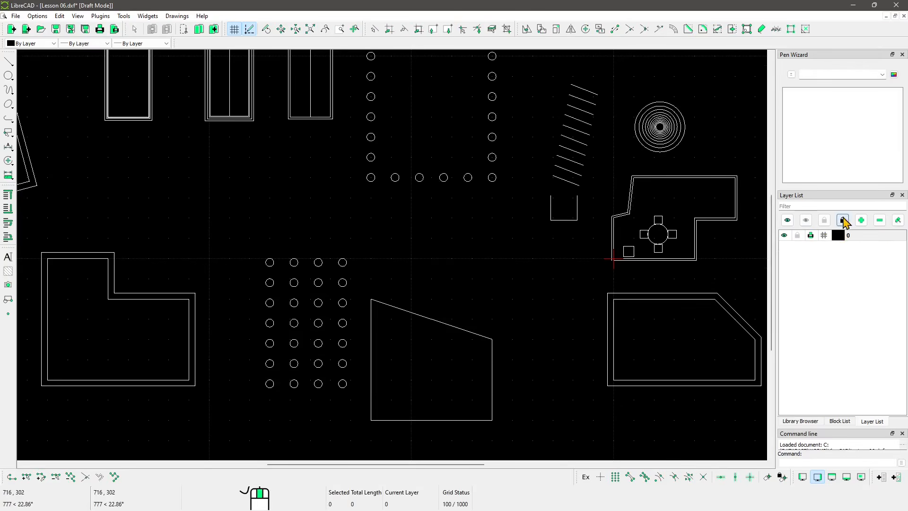
{"action": "scroll", "coordinate": [383, 282], "scroll_direction": "down", "scroll_amount": 2}
{"action": "middle_click_drag", "start_coordinate": [438, 179], "coordinate": [424, 224]}
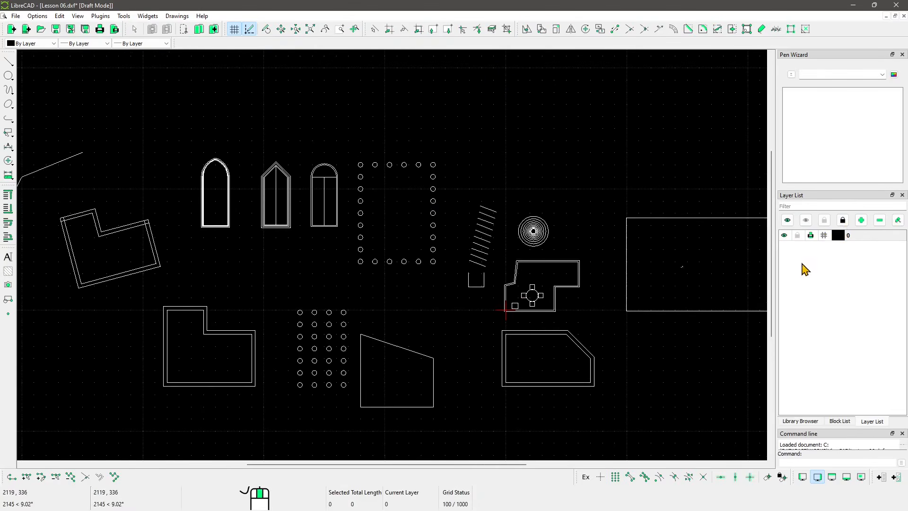